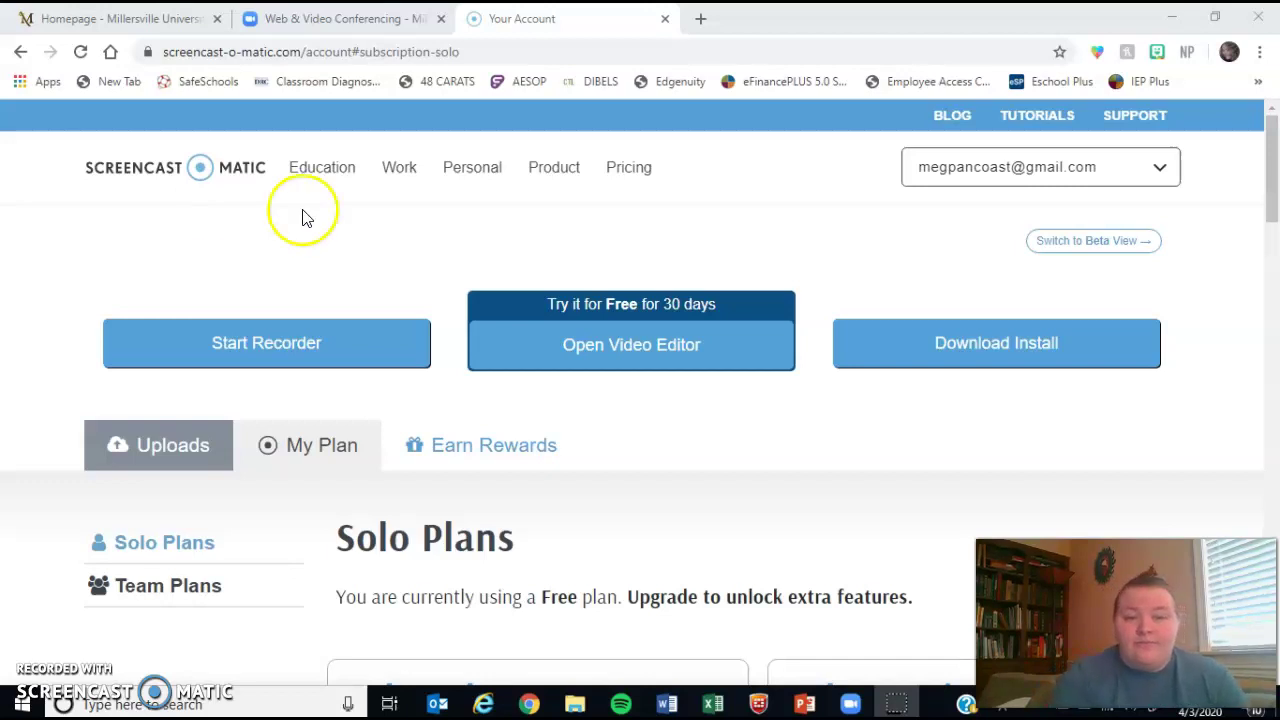
- Launch an instant meeting from the Millersville University web conferencing page and open it in Zoom Meetings
click(340, 338)
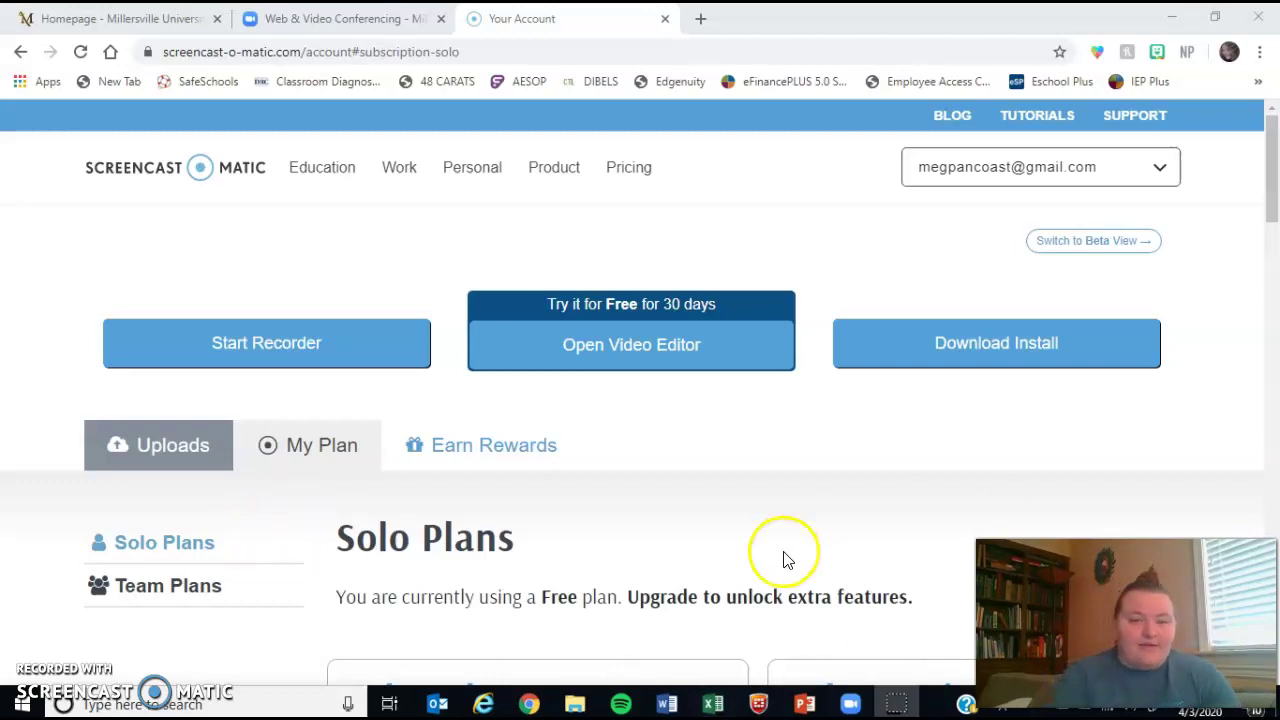
click(357, 33)
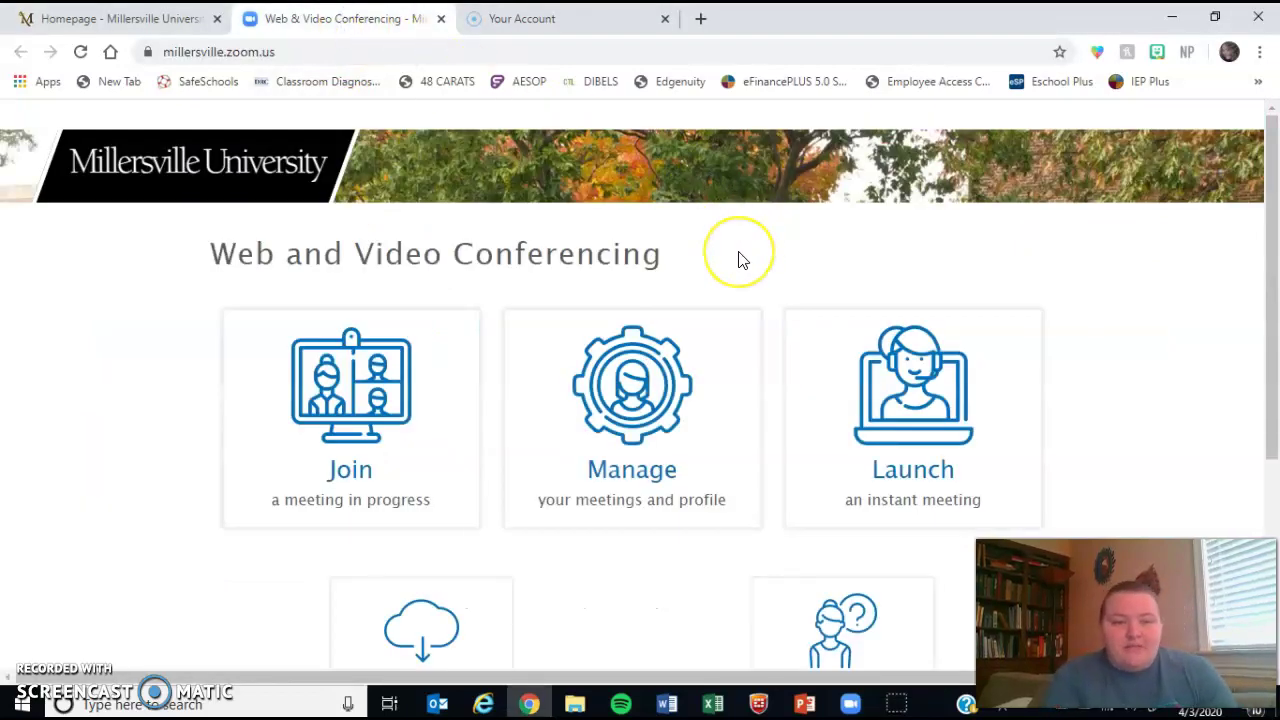
scroll(740, 260, down, 1)
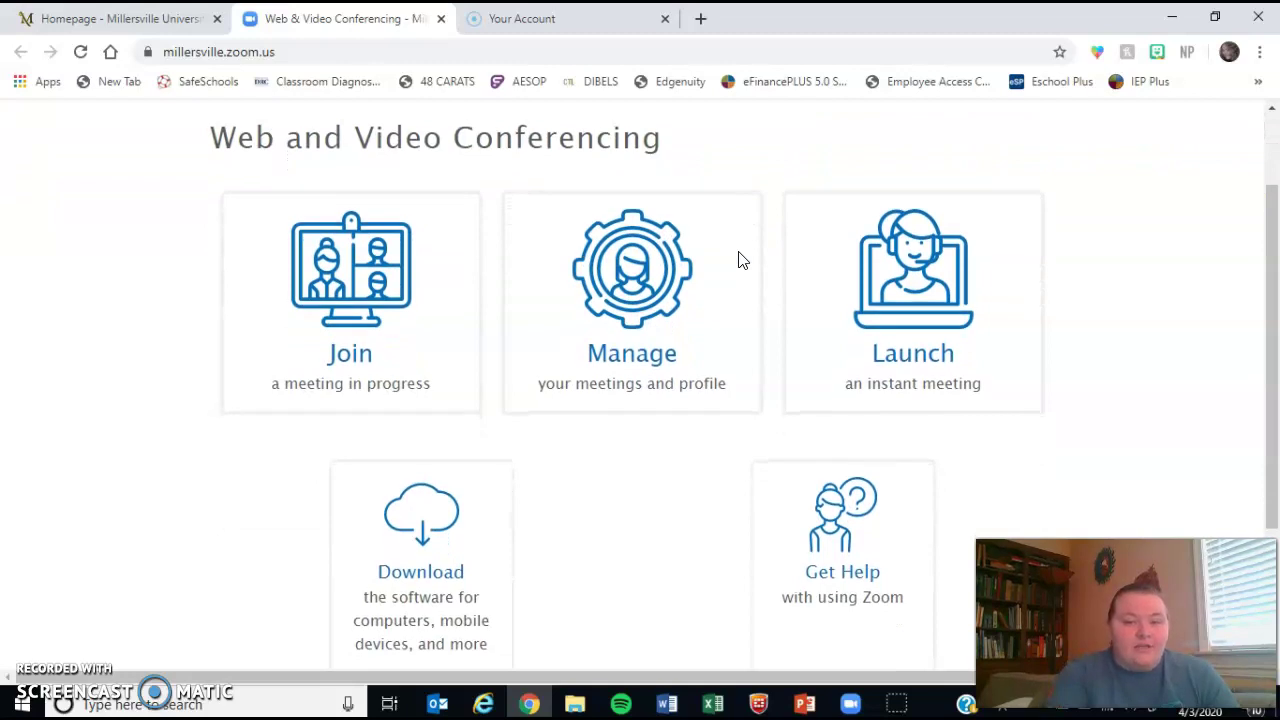
scroll(740, 260, up, 1)
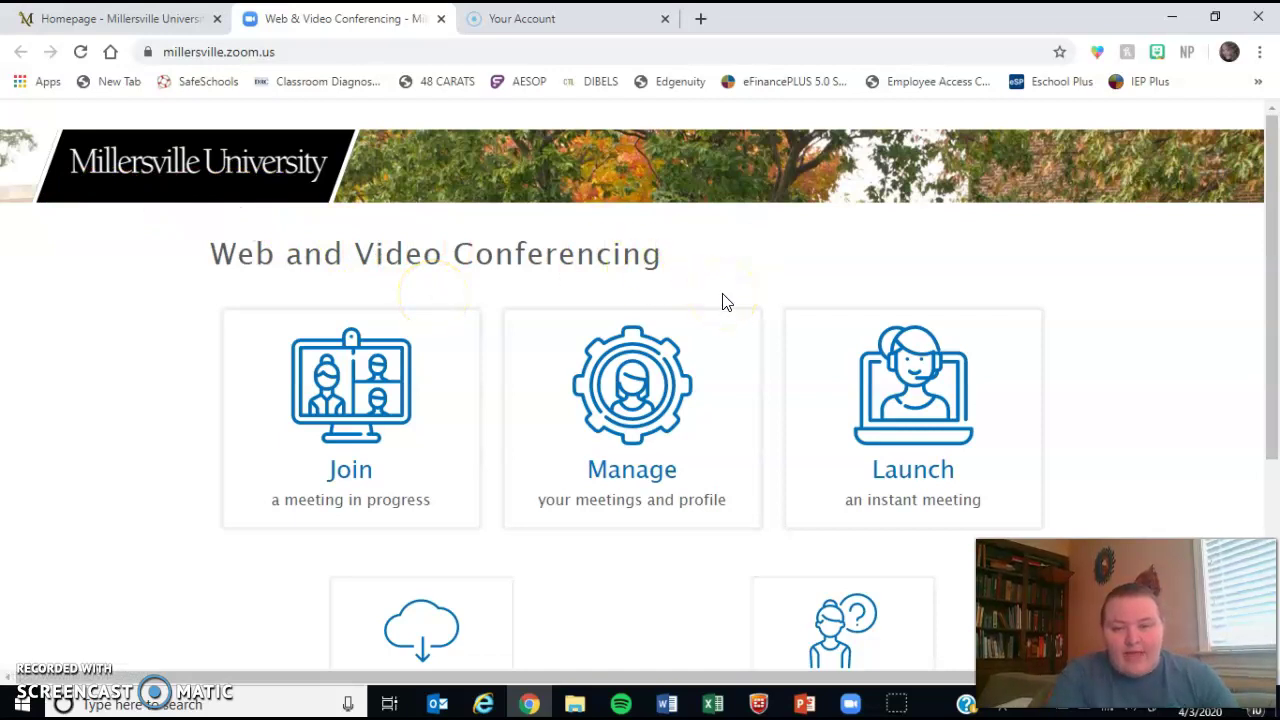
click(863, 397)
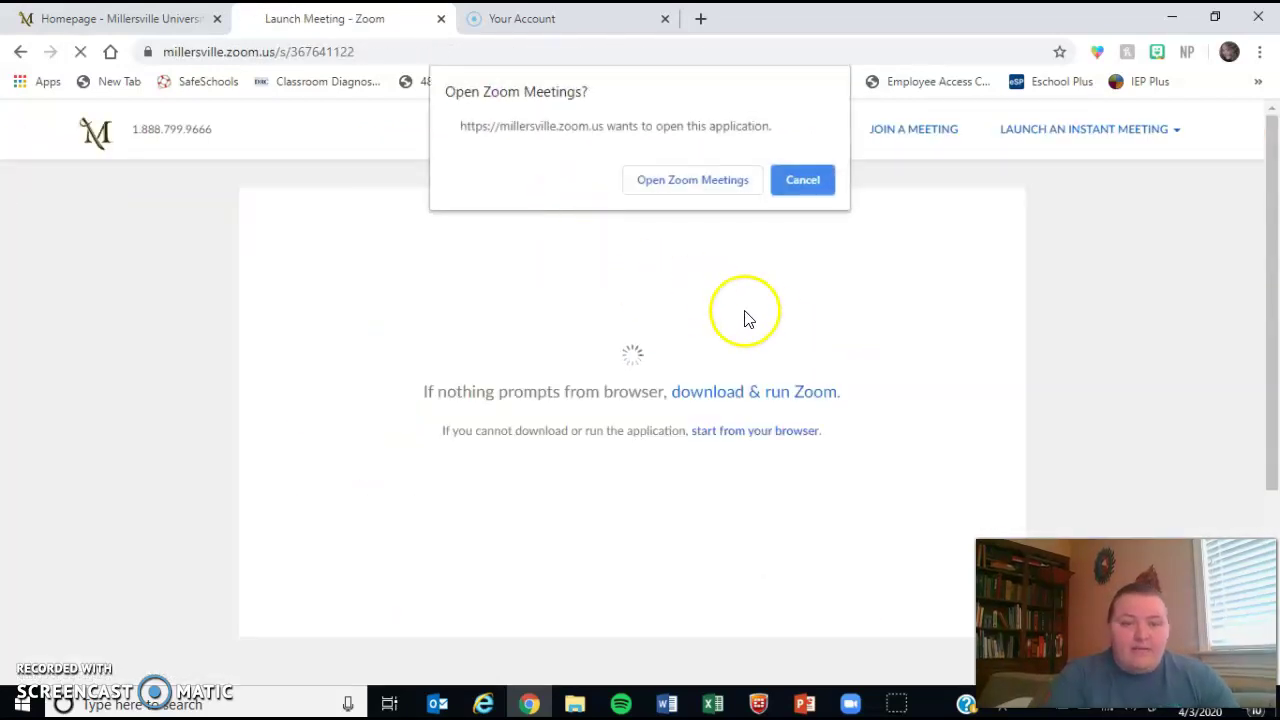
click(704, 189)
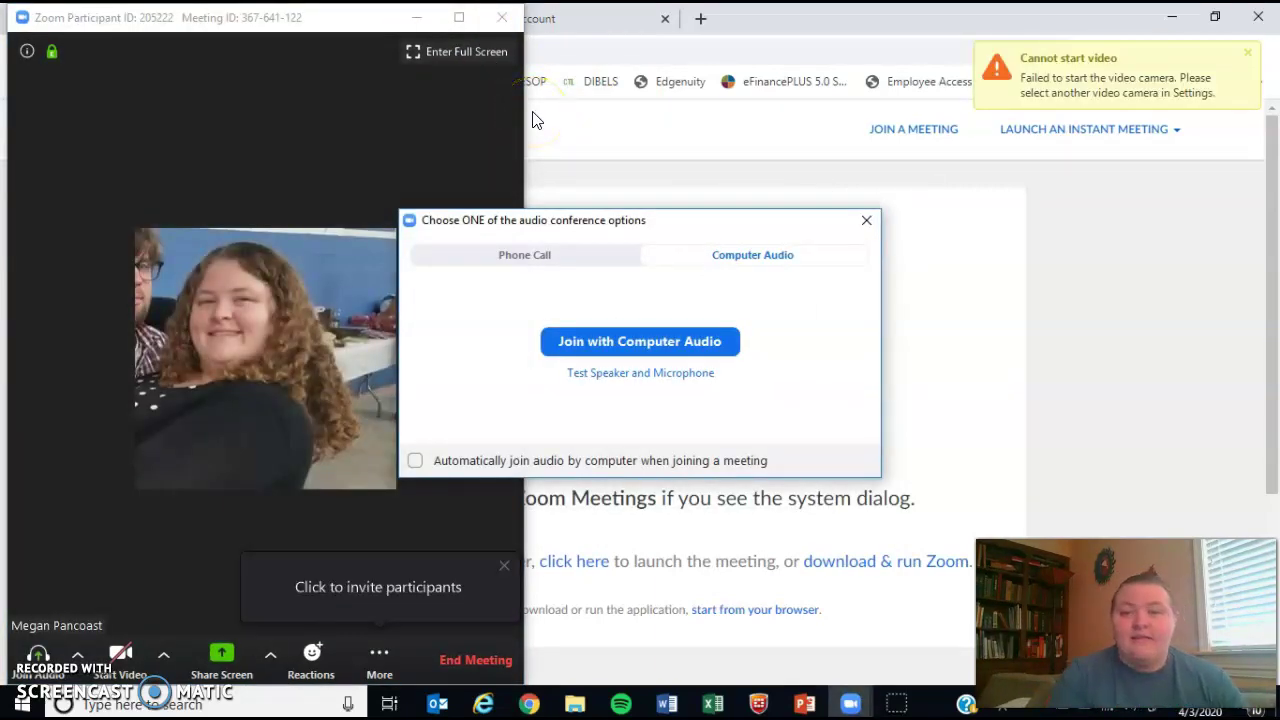
- Join the meeting with computer audio and maximize the meeting window
click(688, 347)
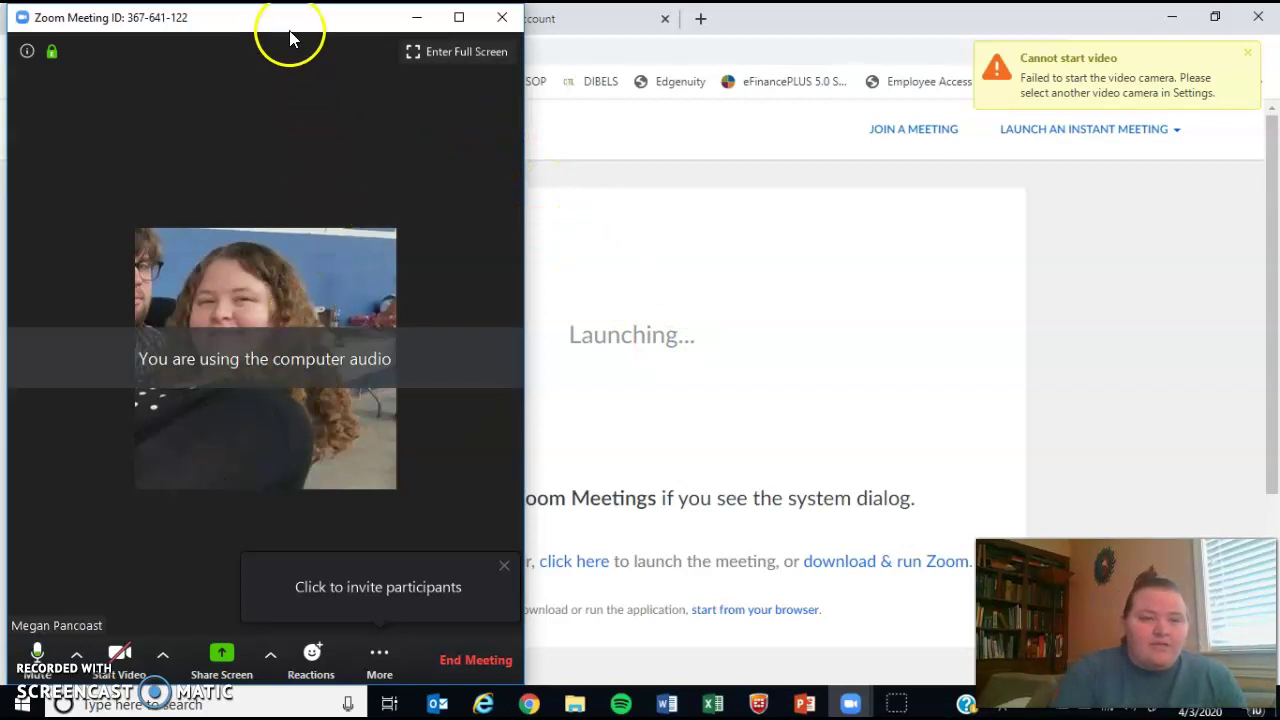
drag(309, 30, 593, 8)
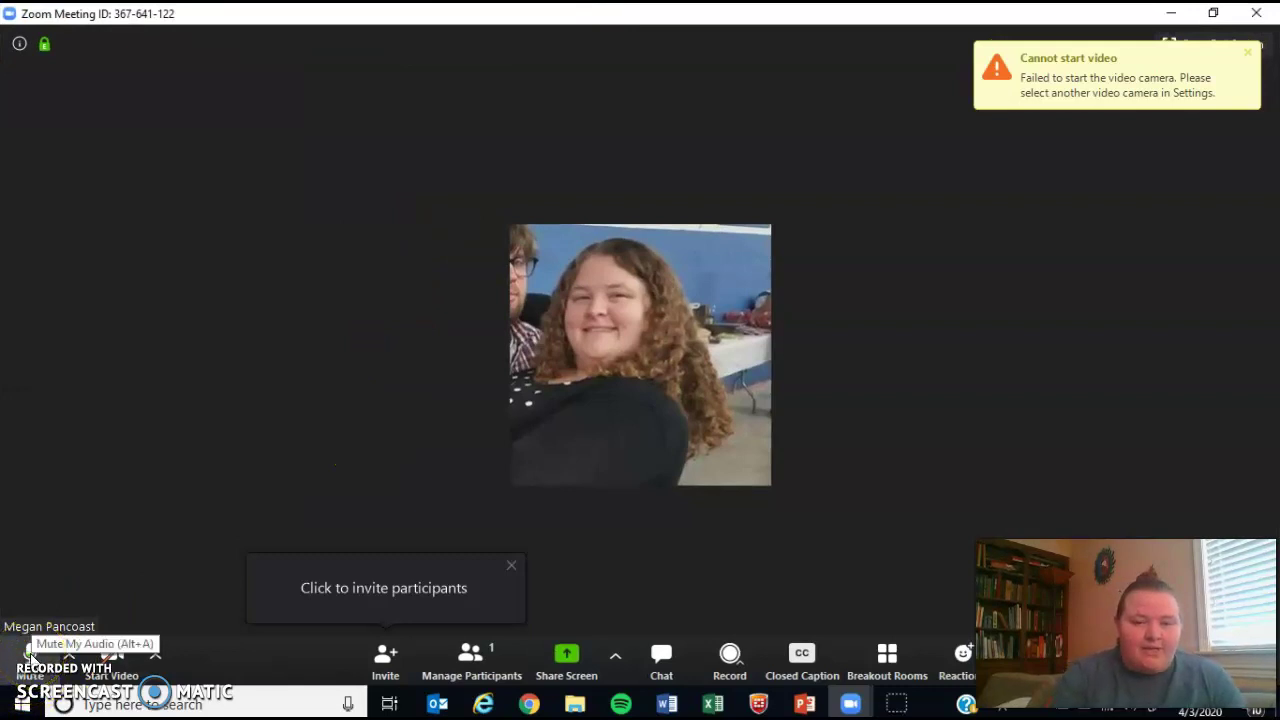
- Mute the microphone and unmute it again
click(30, 655)
click(30, 655)
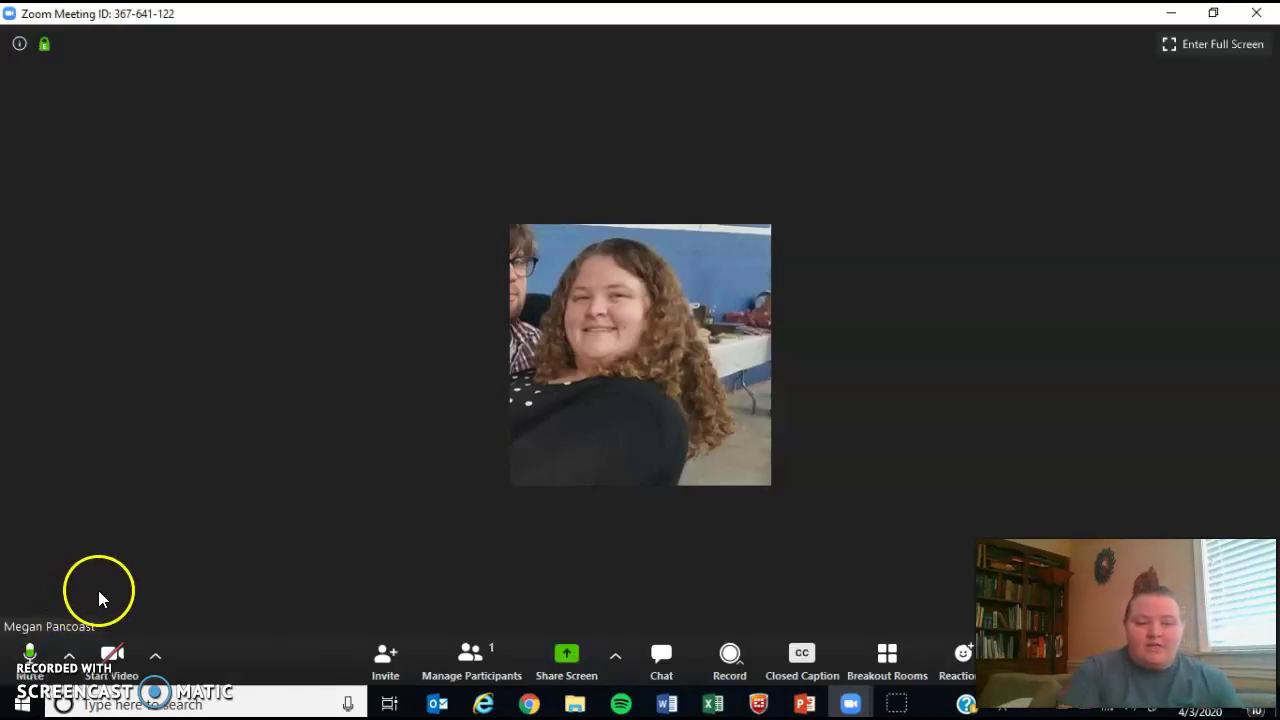
click(110, 682)
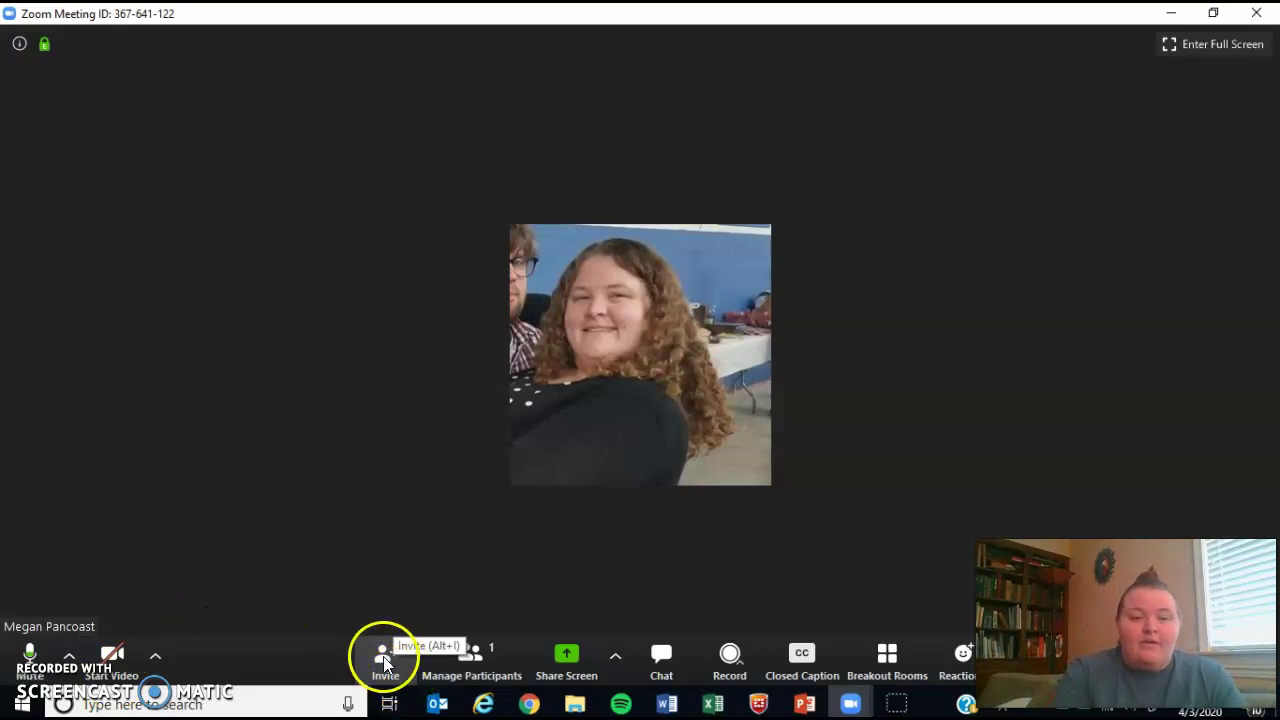
- Look through the invitation options for email and for room system dial-in, and close the invitation dialog
click(386, 668)
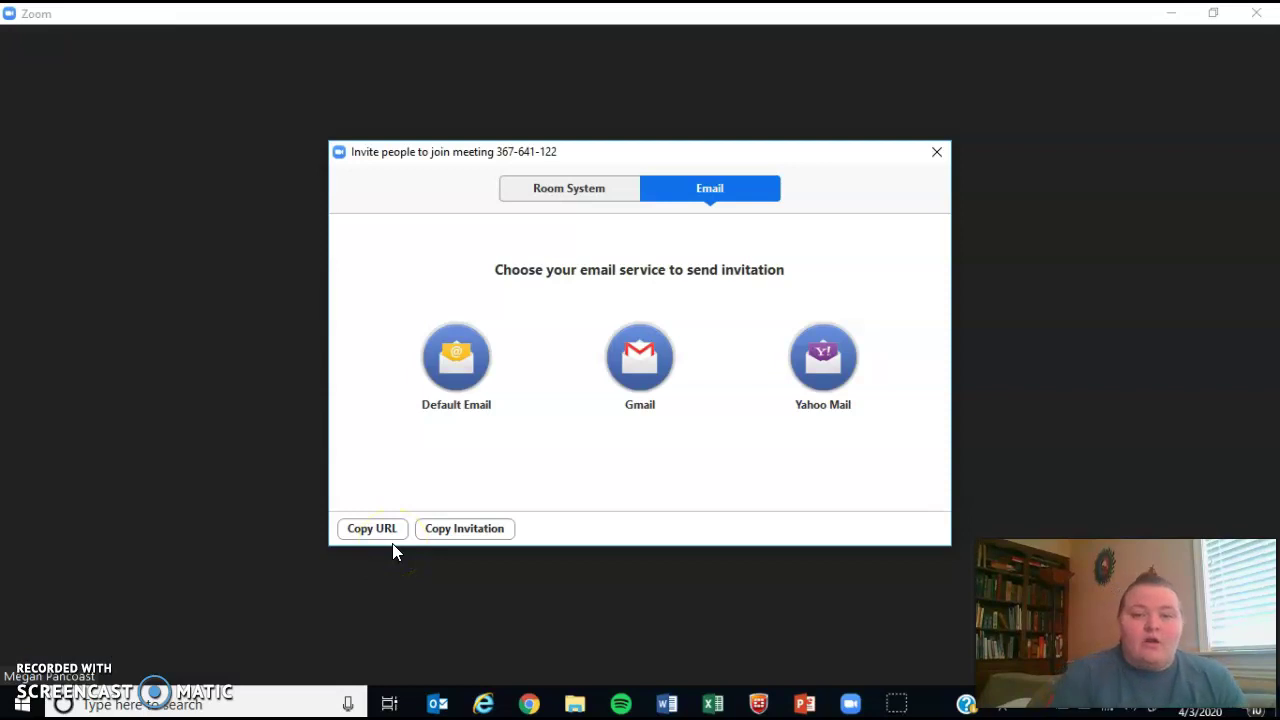
click(605, 195)
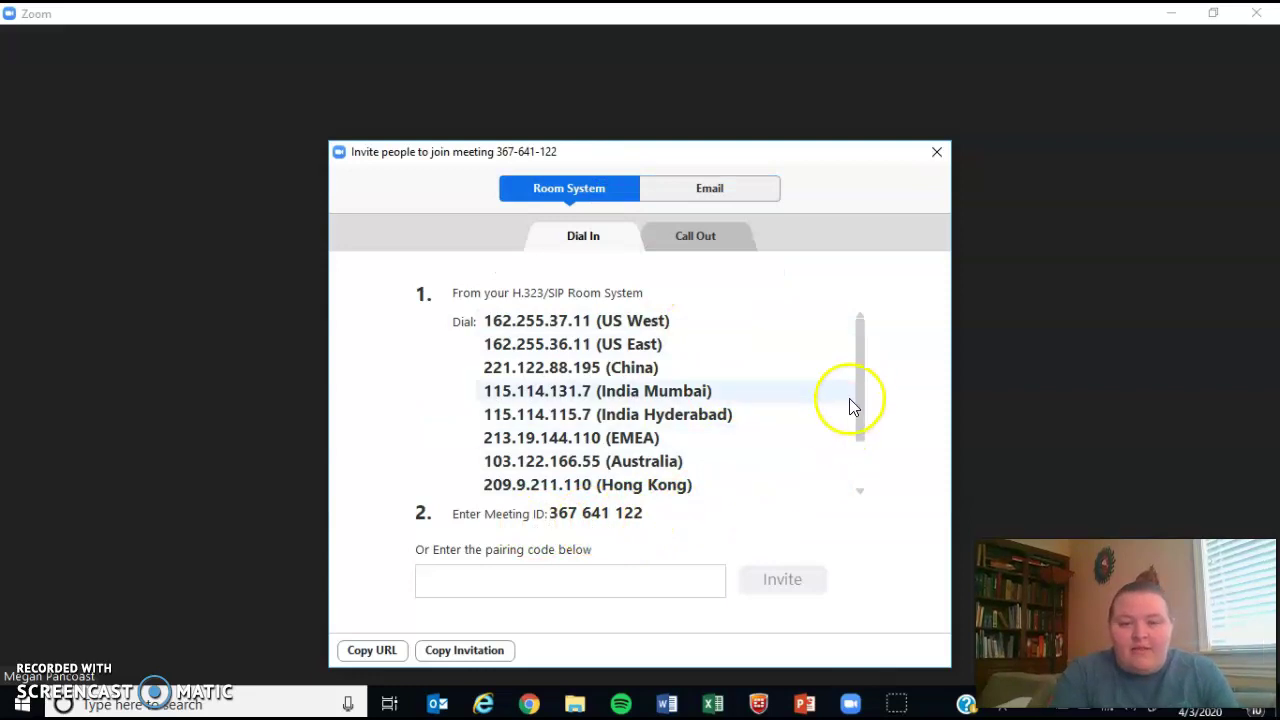
drag(857, 394, 840, 503)
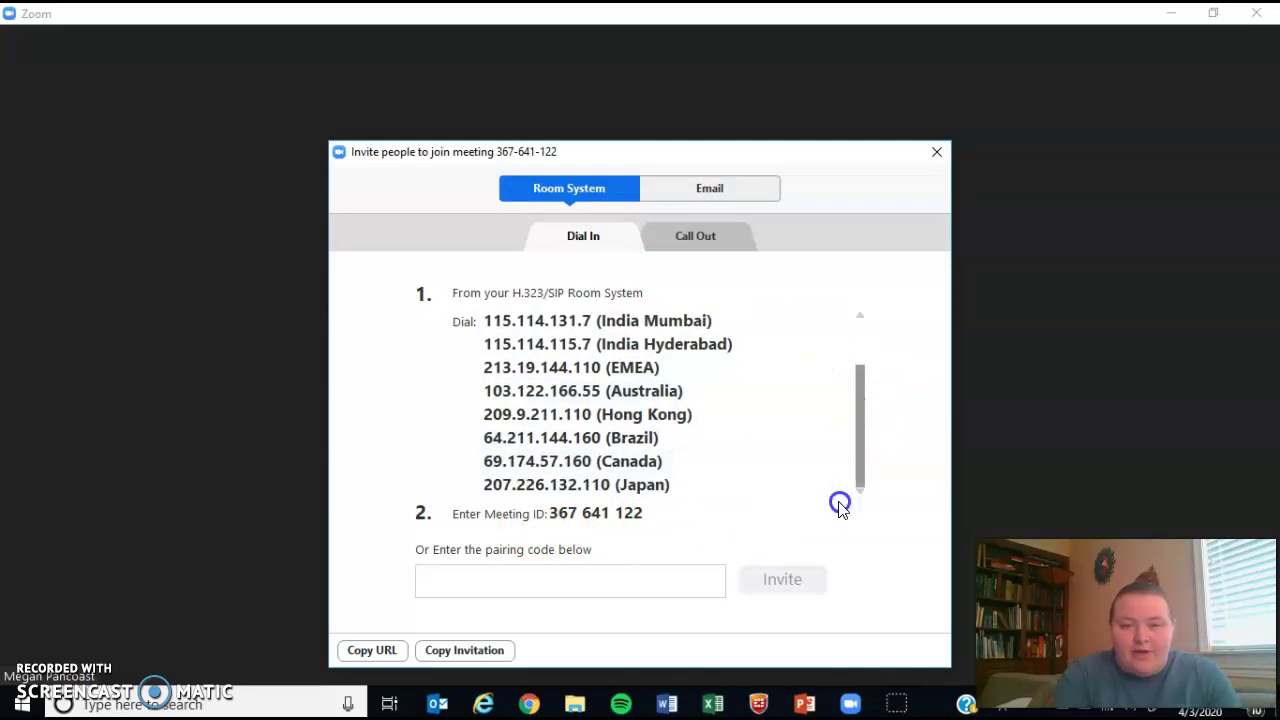
click(936, 155)
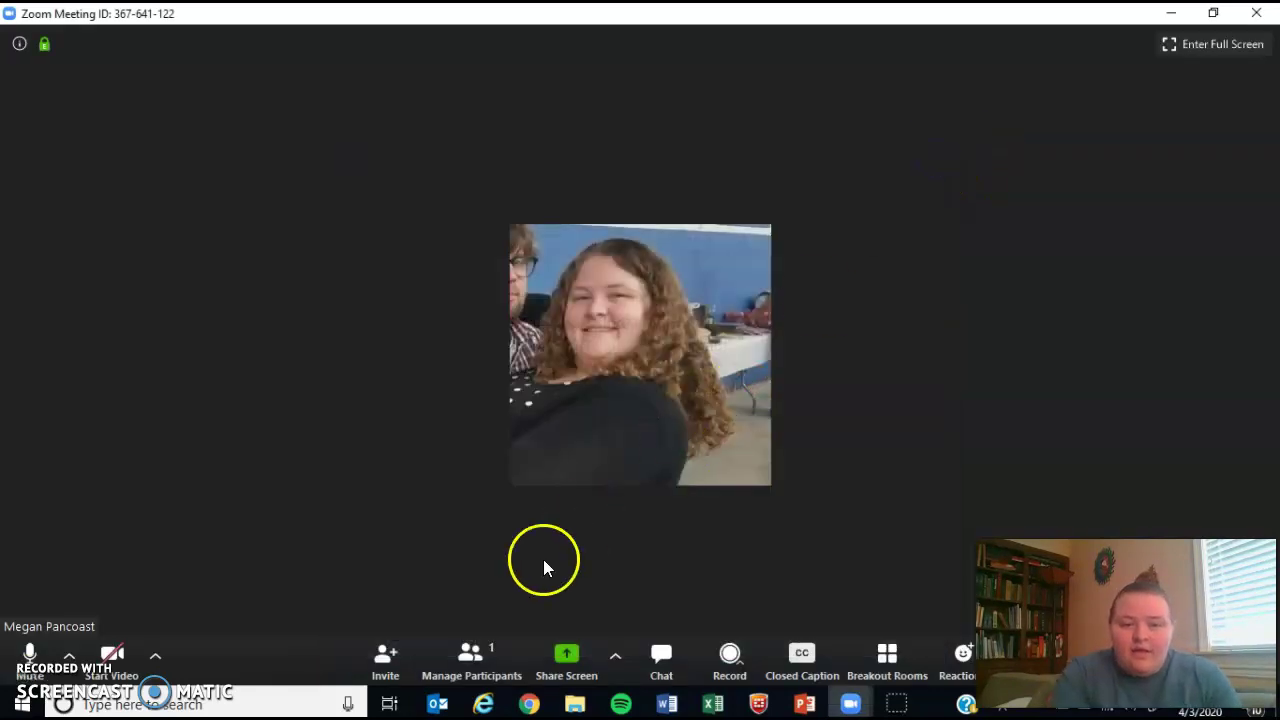
- Show the list of meeting participants beside the video
click(474, 648)
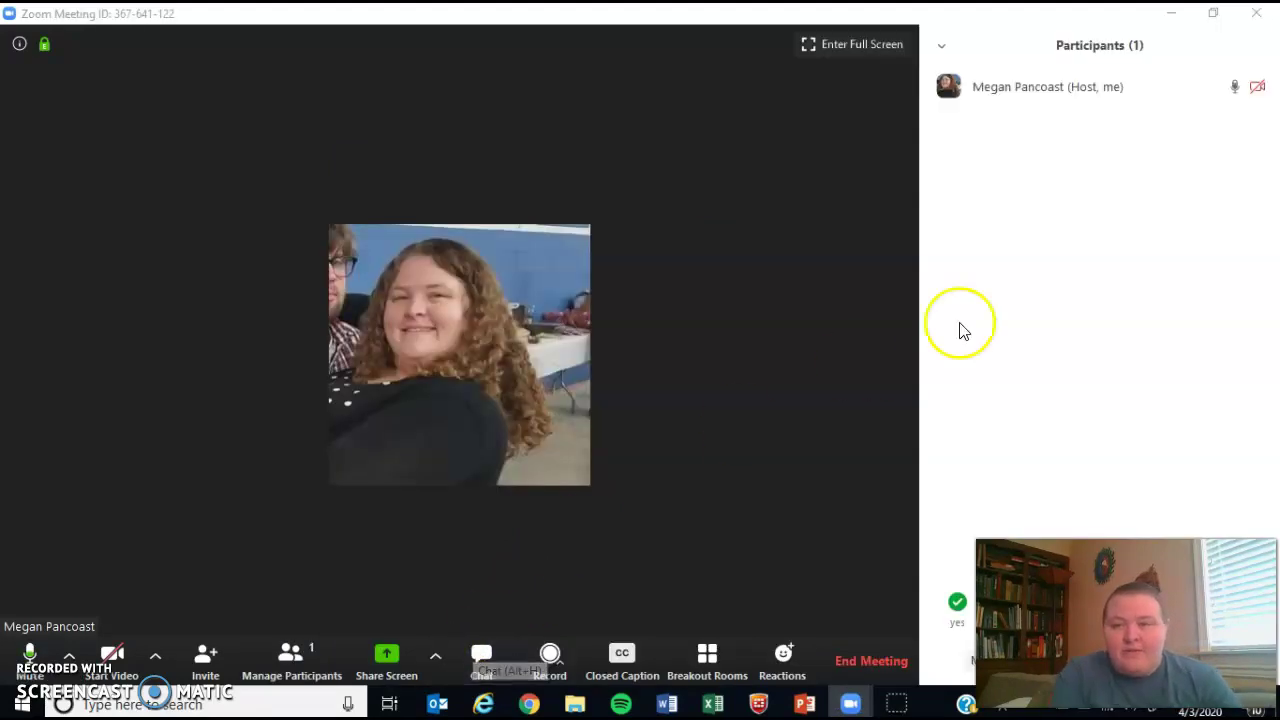
mouse_move(1240, 92)
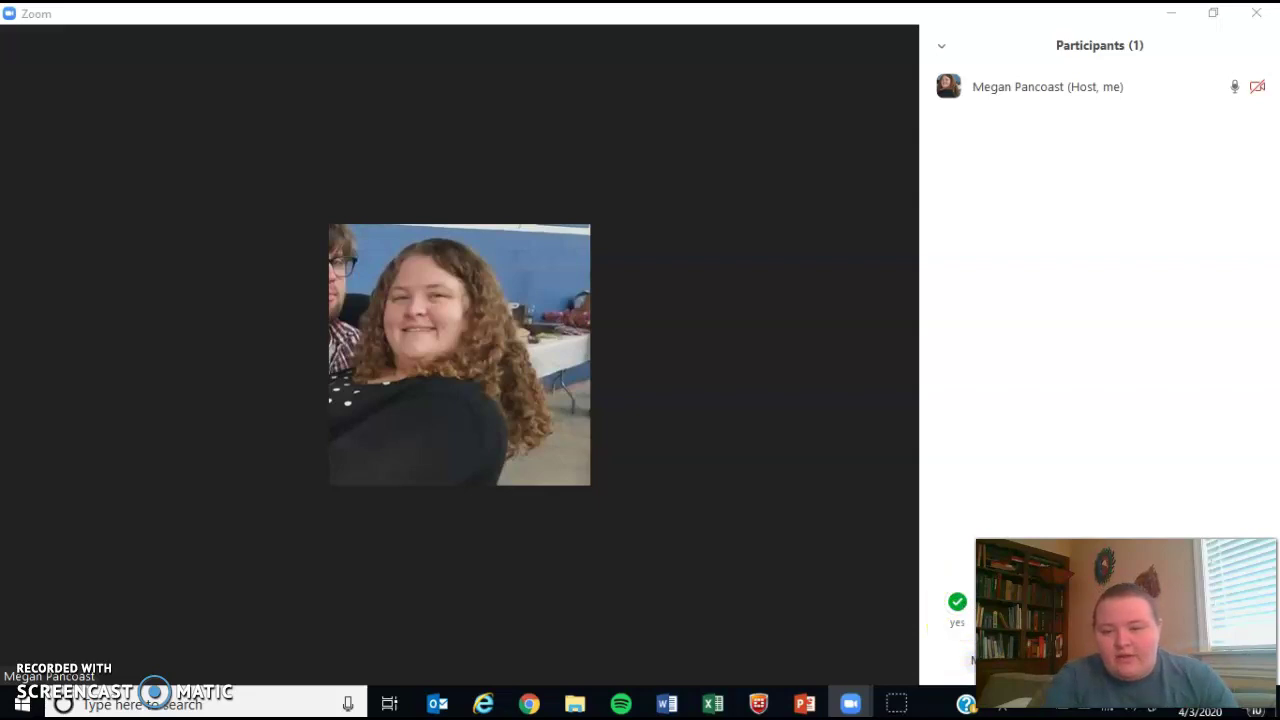
mouse_move(863, 649)
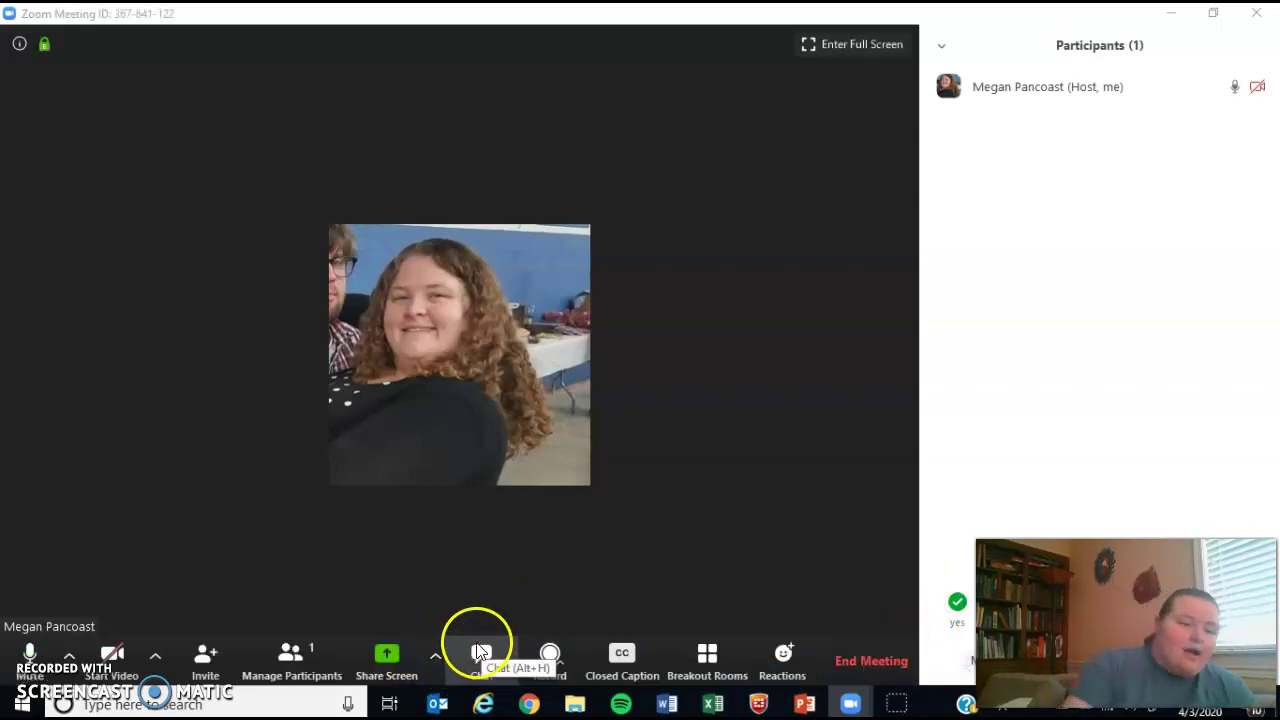
- Check the quick sharing options and share a whiteboard with the meeting
click(441, 674)
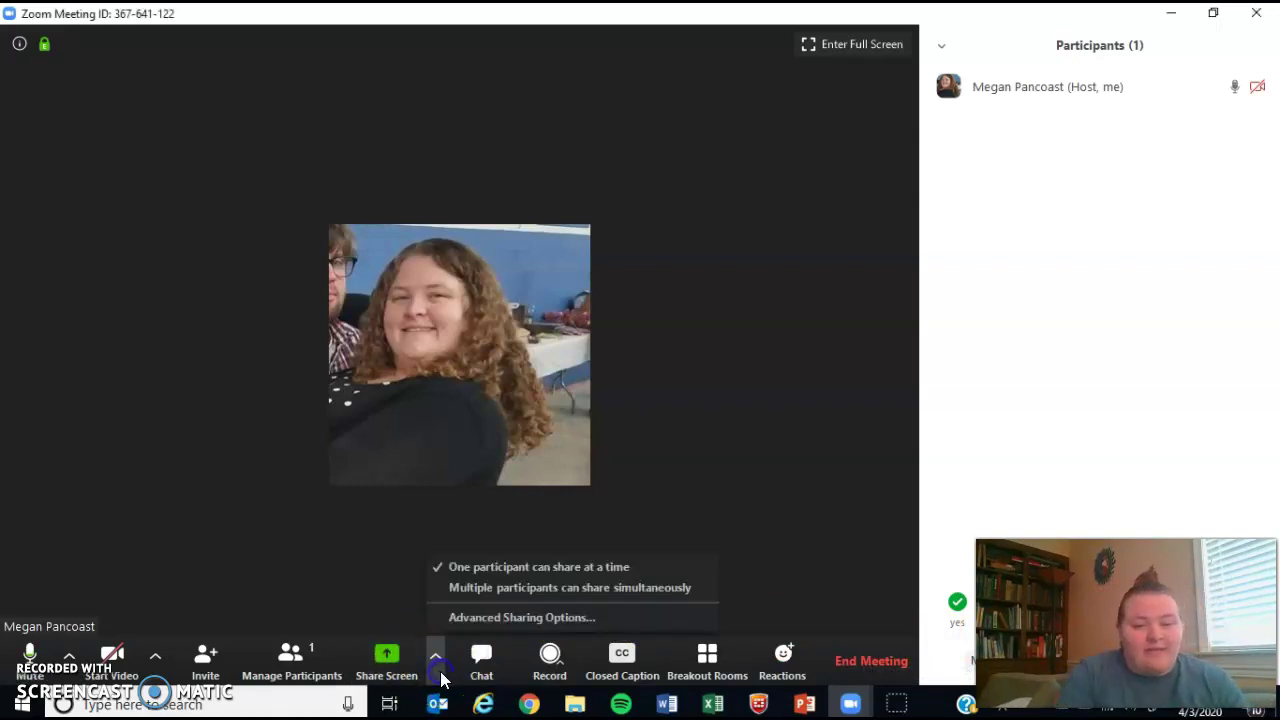
click(402, 675)
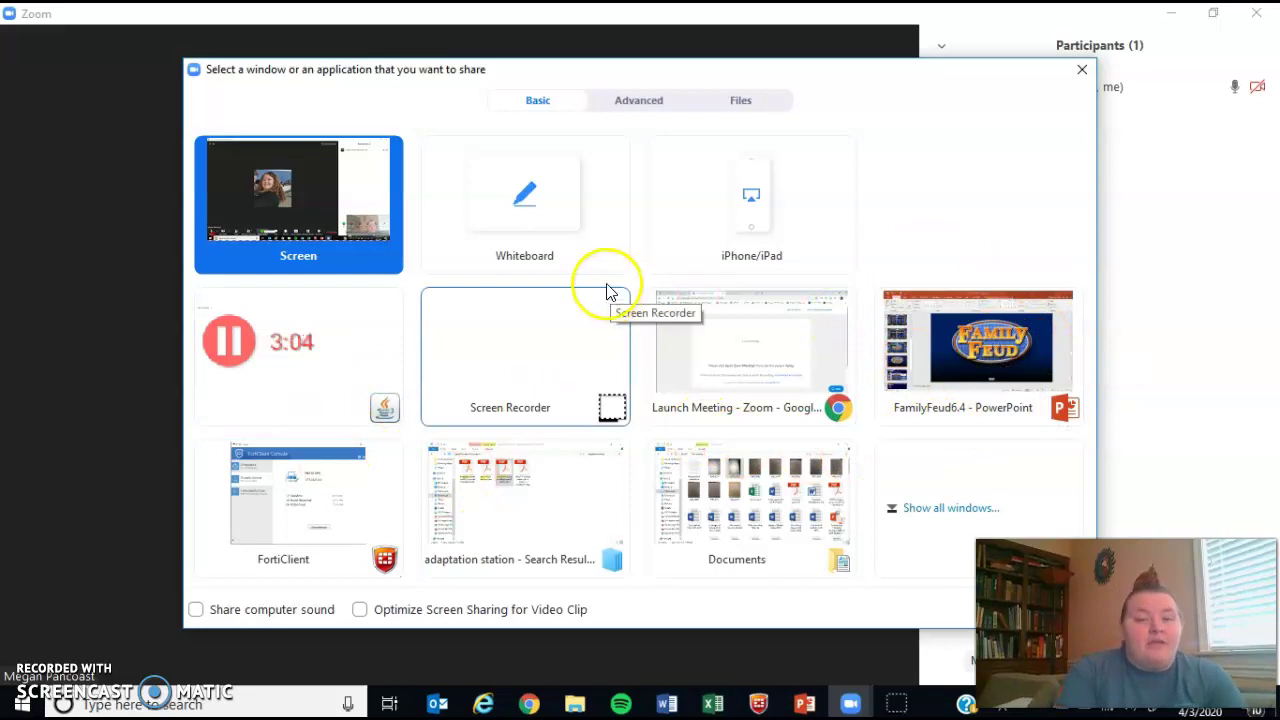
click(557, 184)
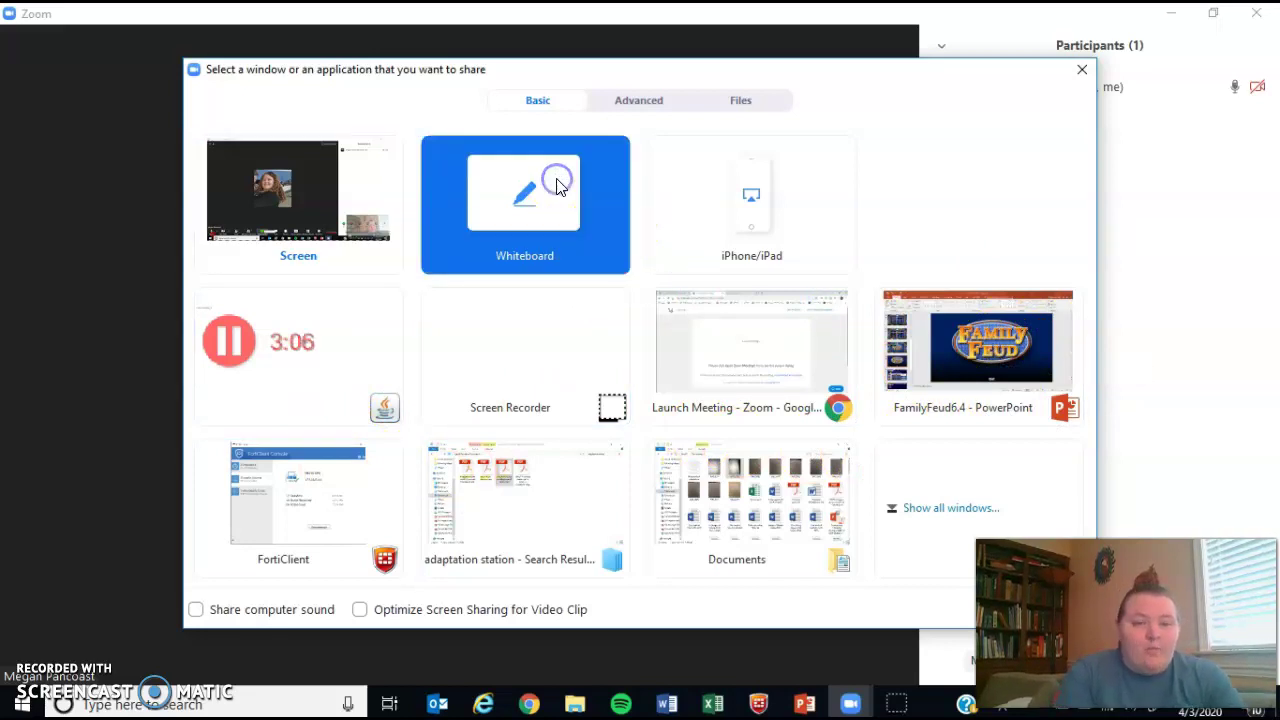
drag(926, 96, 663, 63)
click(880, 601)
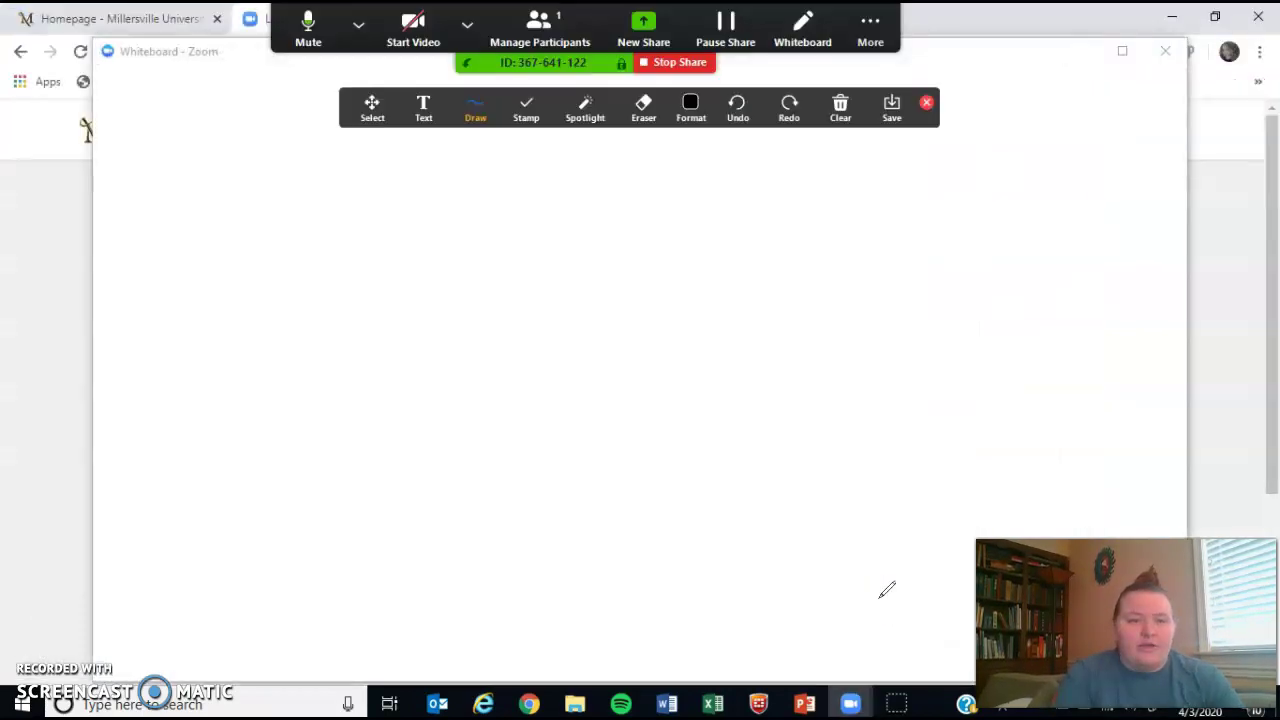
- Draw a large freehand "Hi" in black across the middle of the whiteboard
mouse_move(437, 257)
mouse_down()
mouse_move(557, 317)
mouse_move(556, 385)
mouse_up()
drag(567, 306, 662, 300)
drag(666, 232, 691, 387)
click(729, 320)
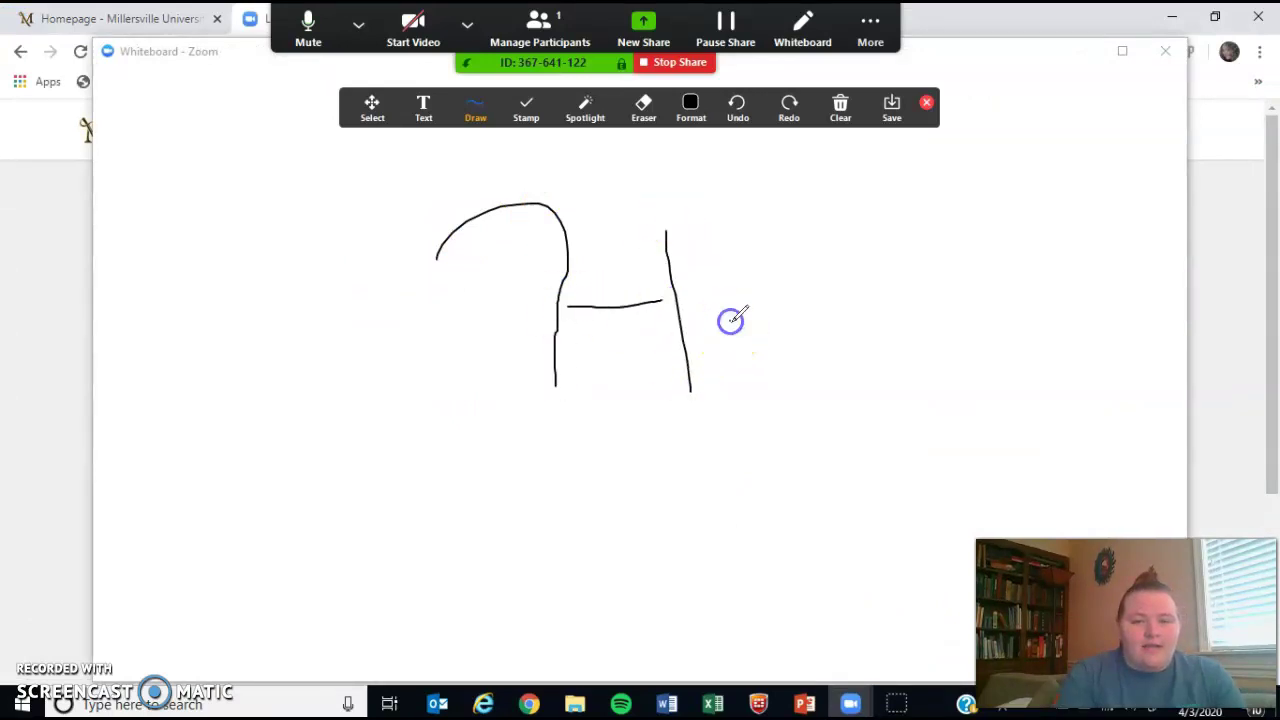
drag(733, 349, 734, 366)
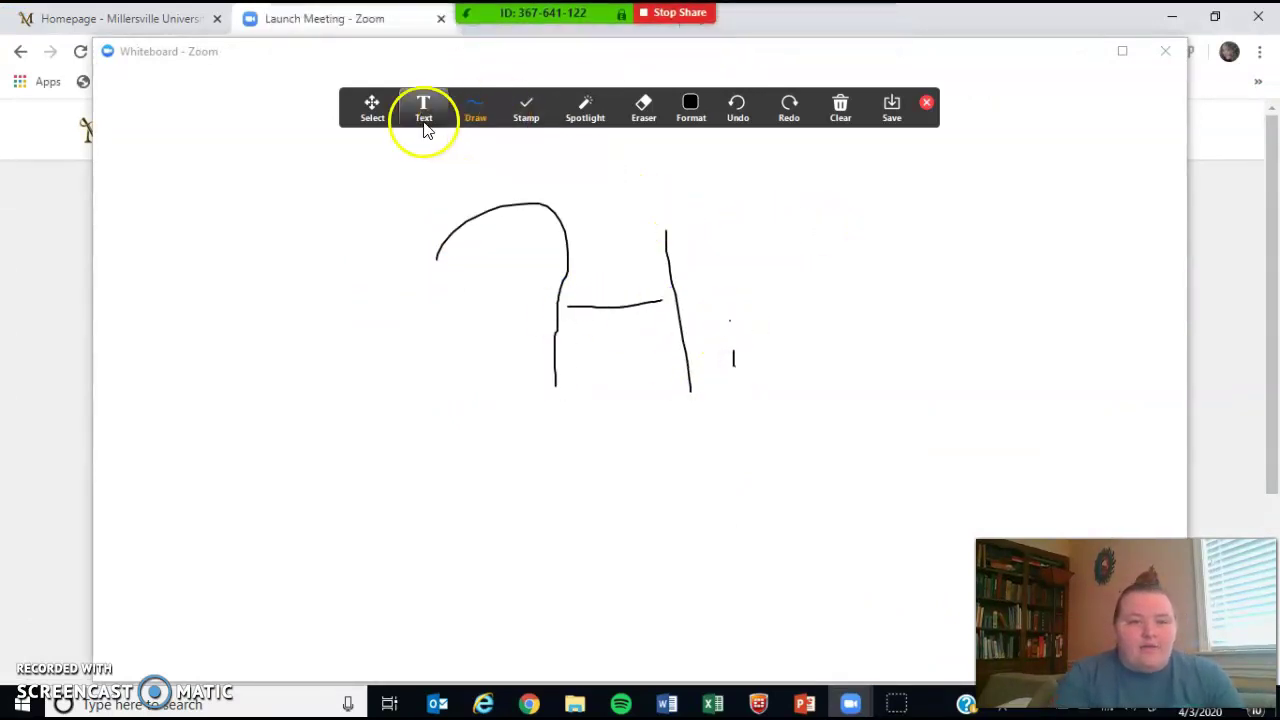
- Add the text "Hi" beside the drawn letters and switch to the Spotlight pointer
click(420, 112)
click(280, 303)
text(Hi)
click(590, 108)
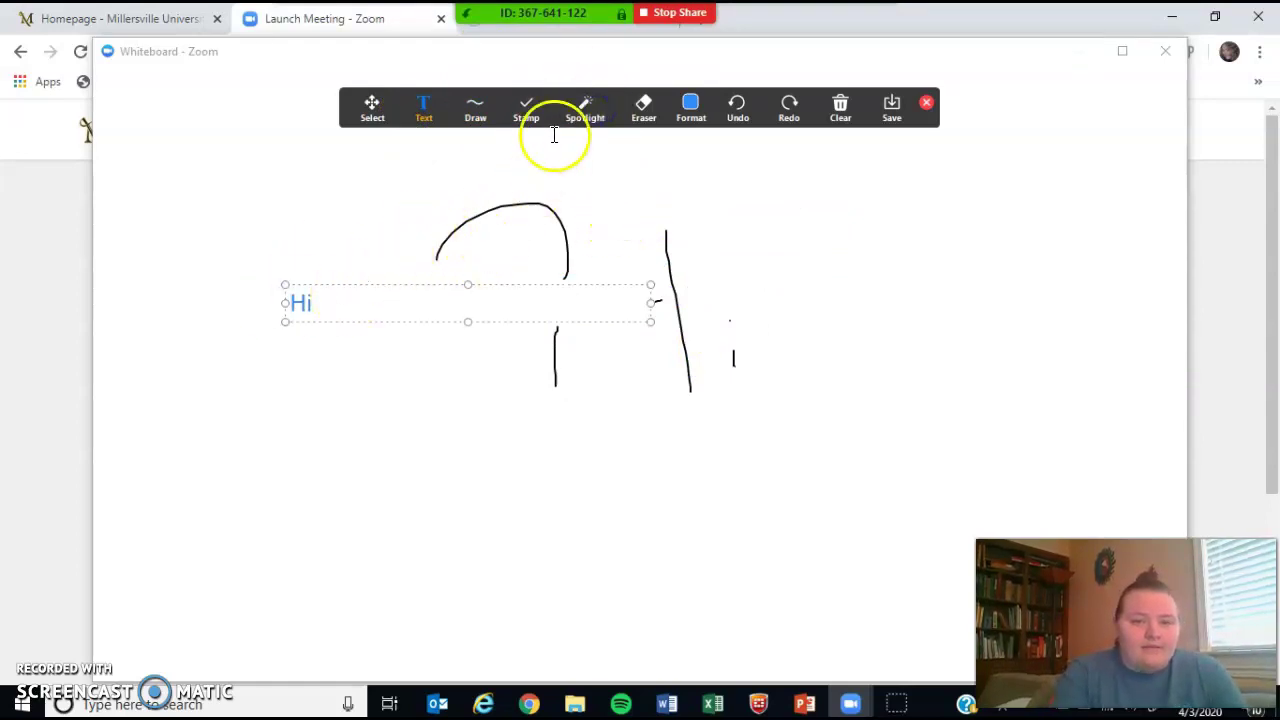
click(580, 110)
click(575, 152)
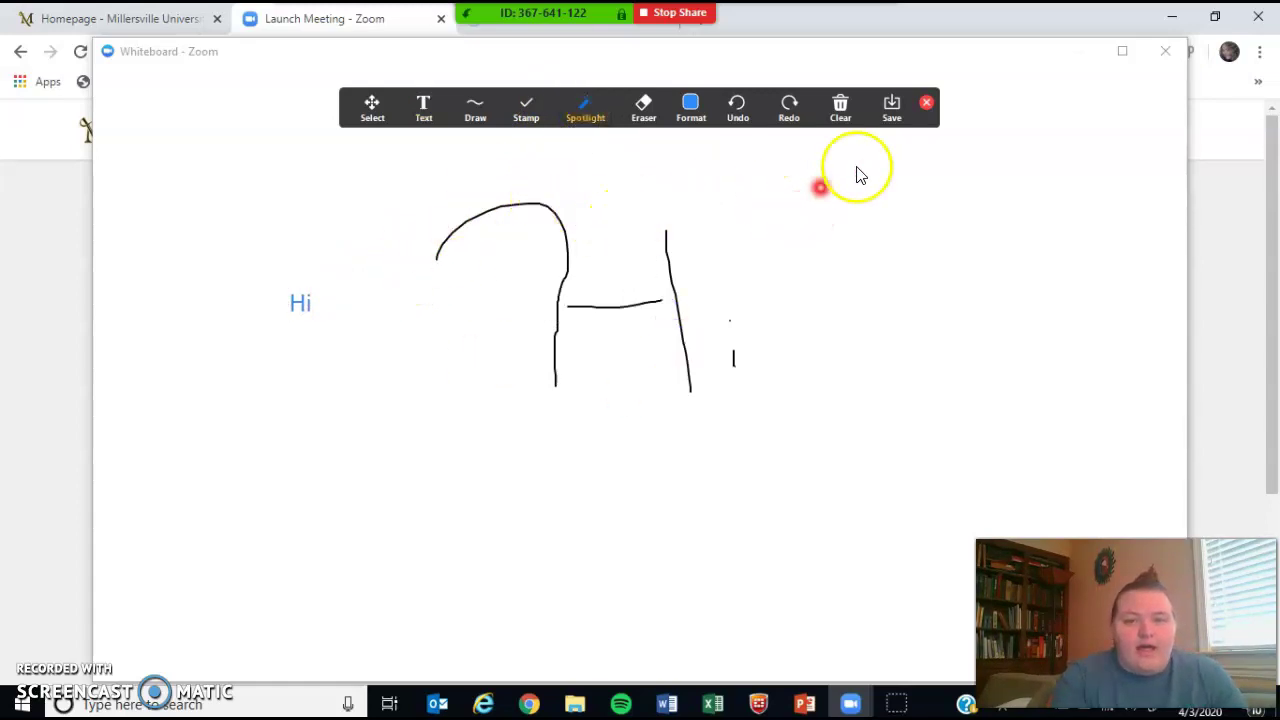
- Clear the whiteboard and stop sharing it
click(840, 108)
click(697, 15)
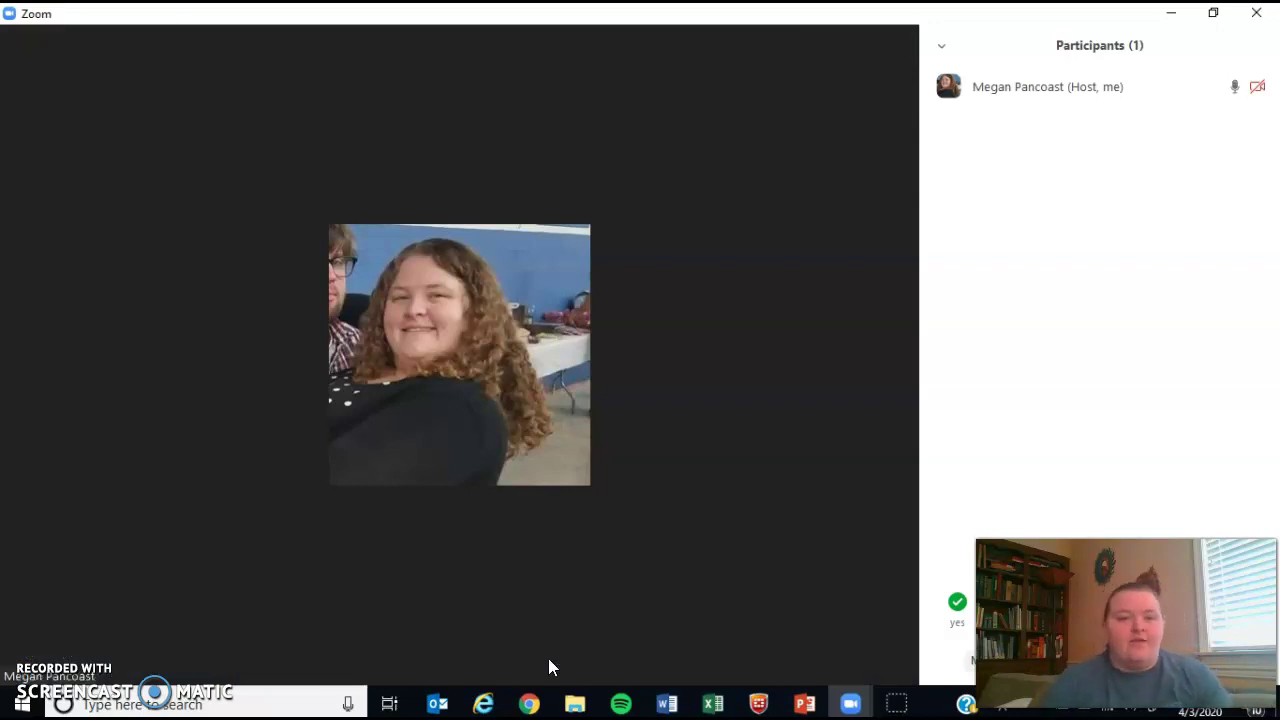
- Open the group chat, check which recipients a message can go to, and close the chat
mouse_move(553, 662)
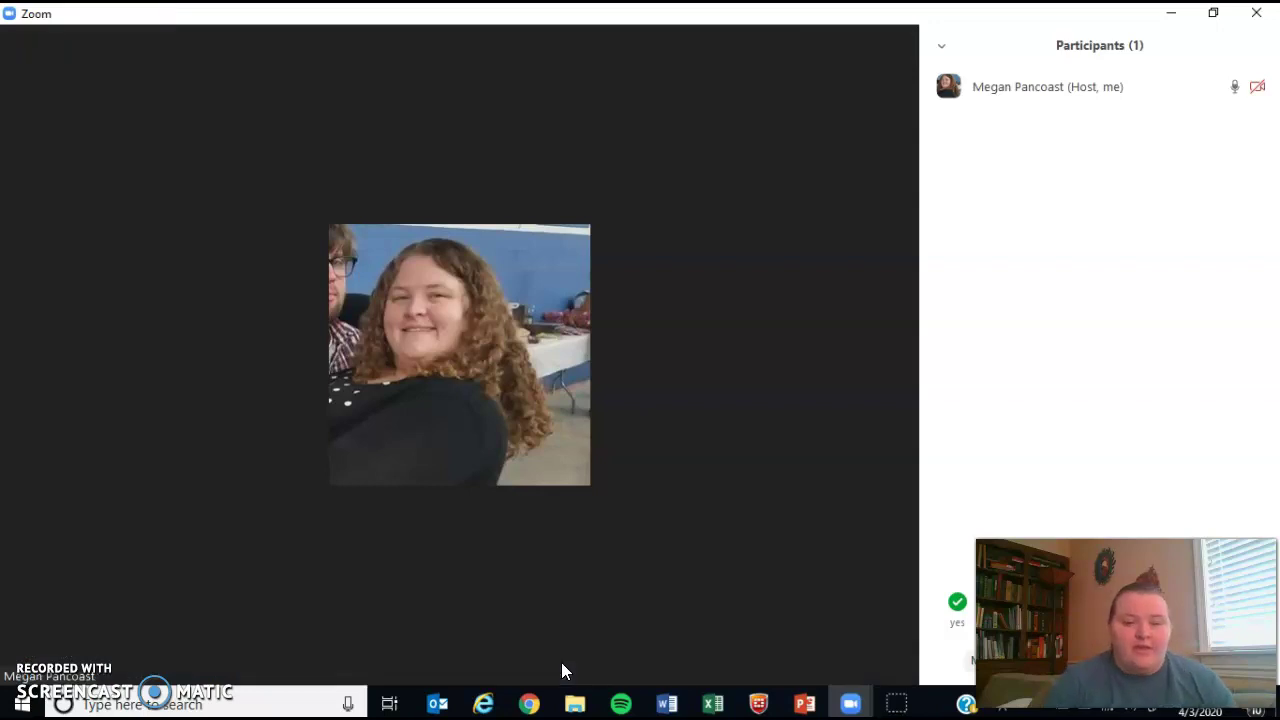
mouse_move(569, 607)
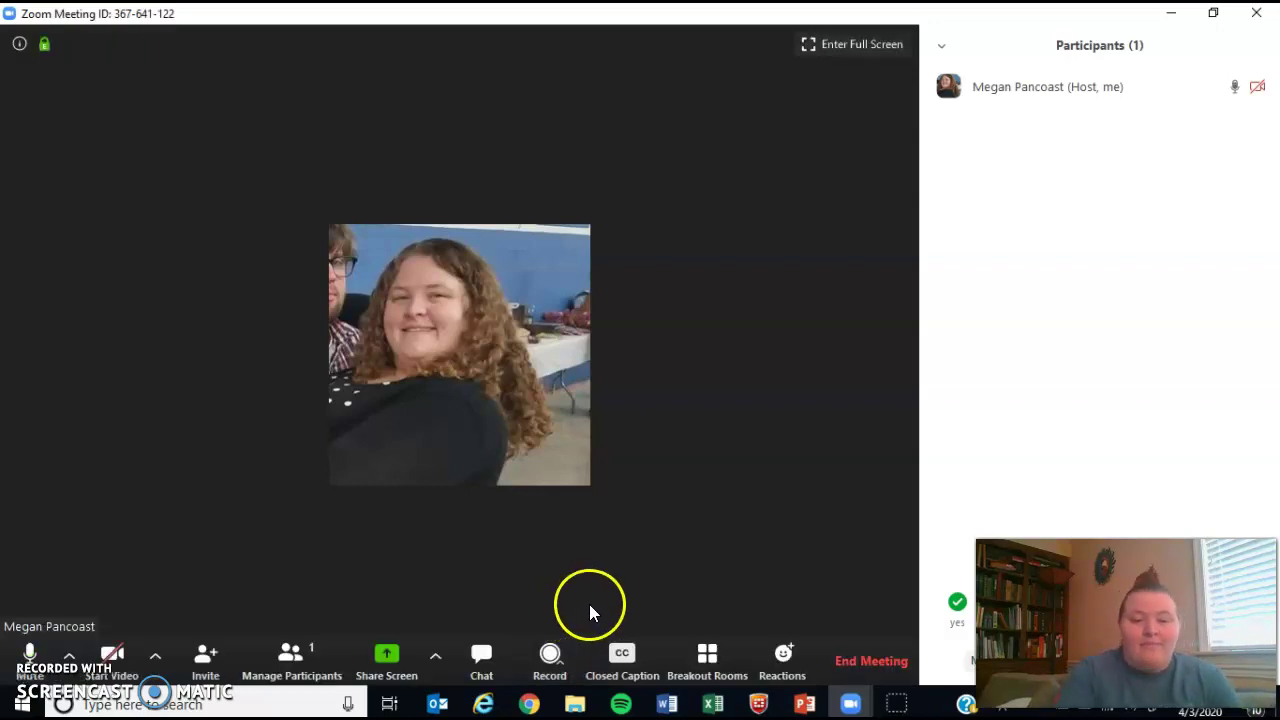
click(481, 653)
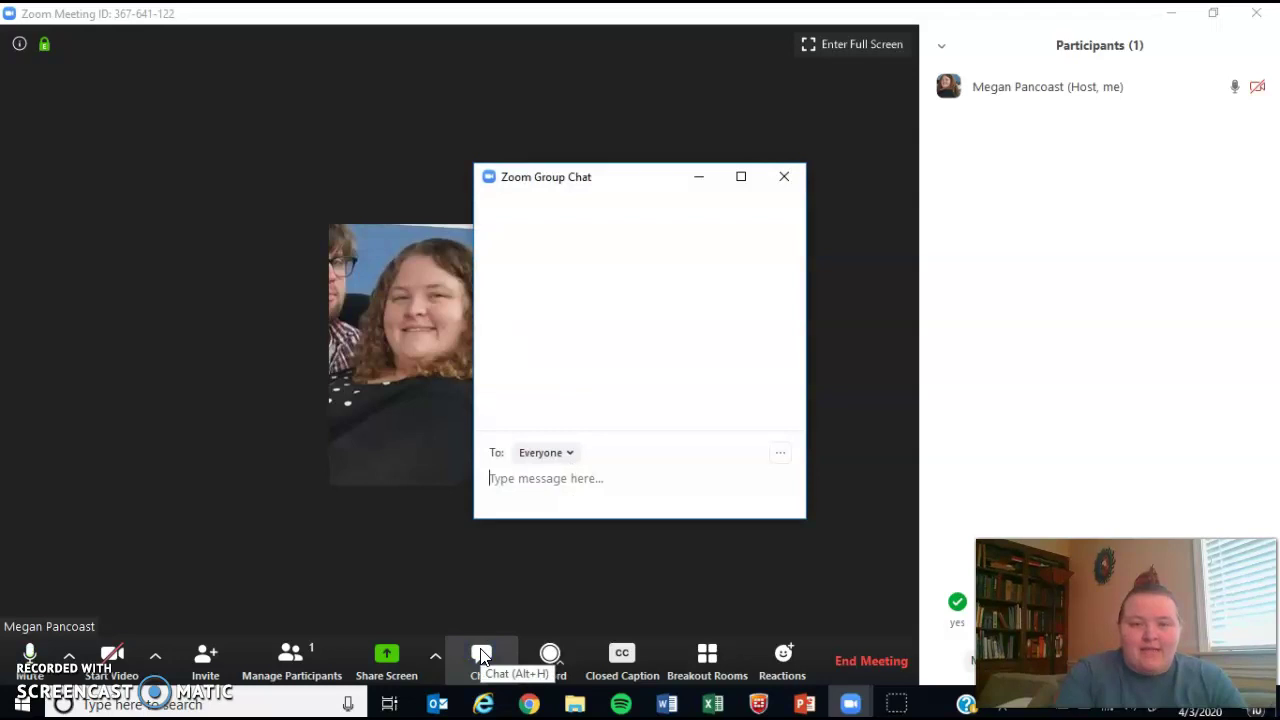
click(570, 455)
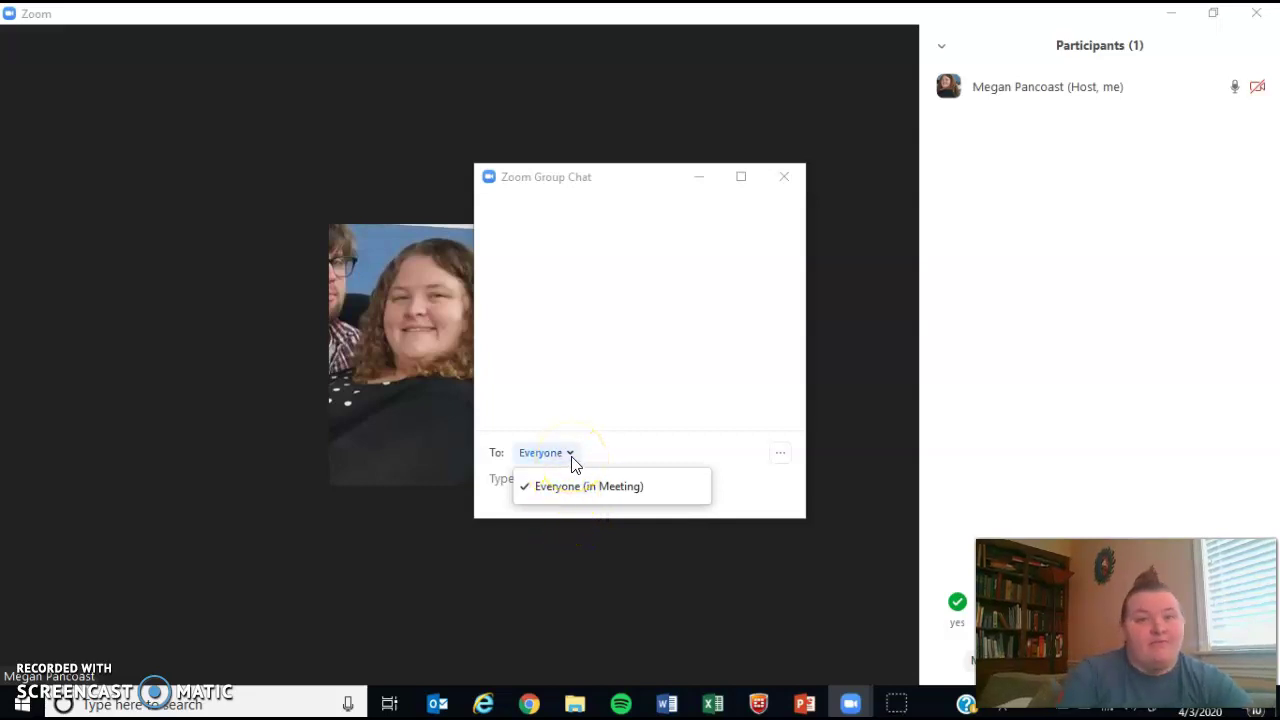
click(606, 432)
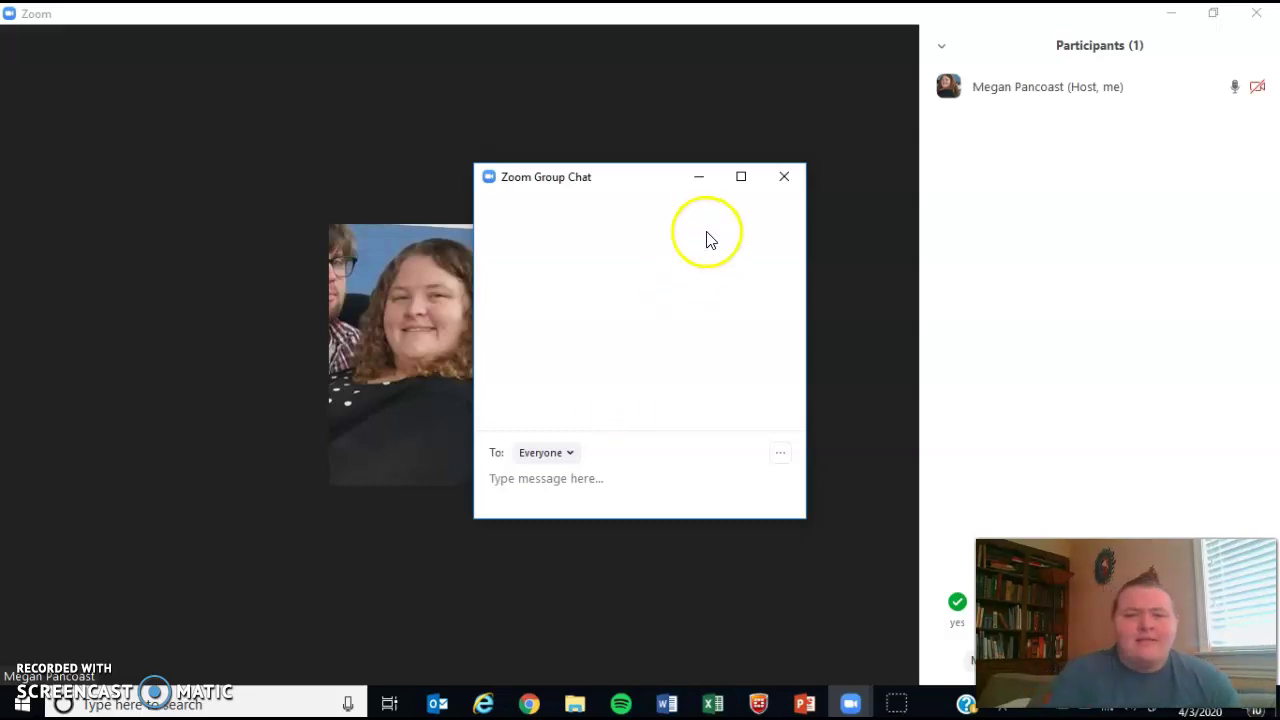
click(786, 178)
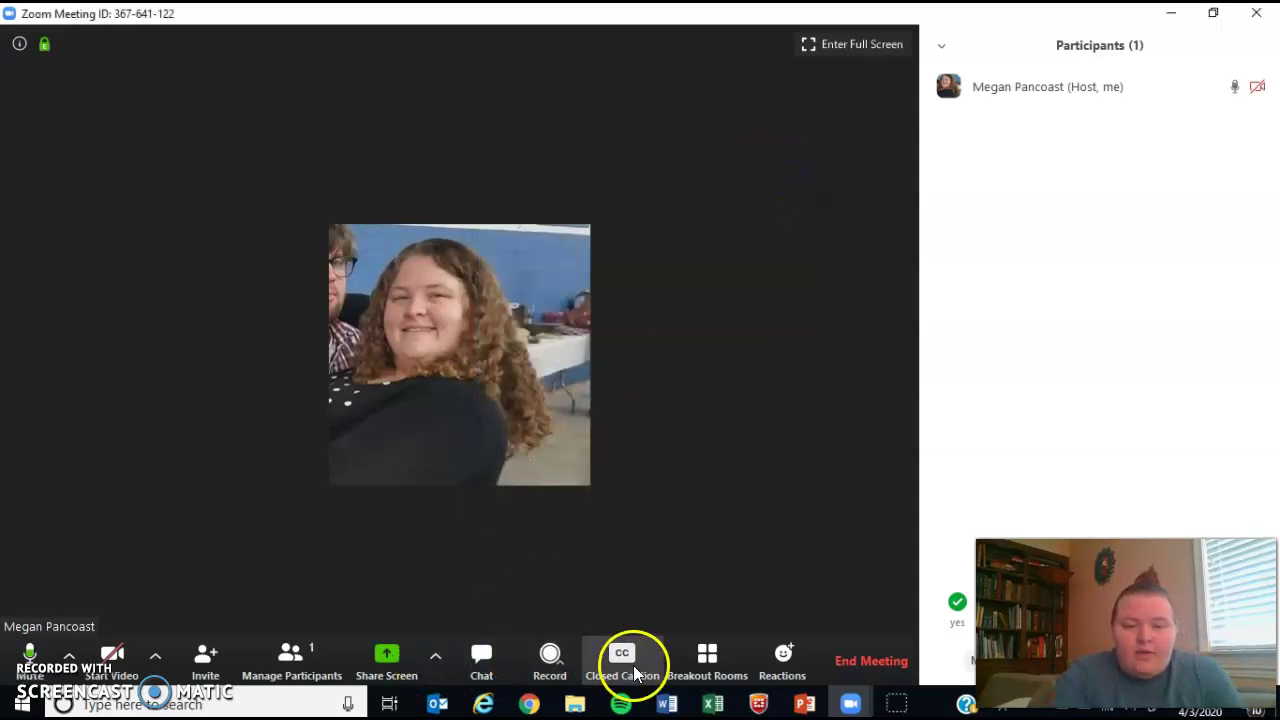
- Open the breakout room setup, try different room counts up to 7 with automatic assignment, and close it without creating rooms
click(706, 677)
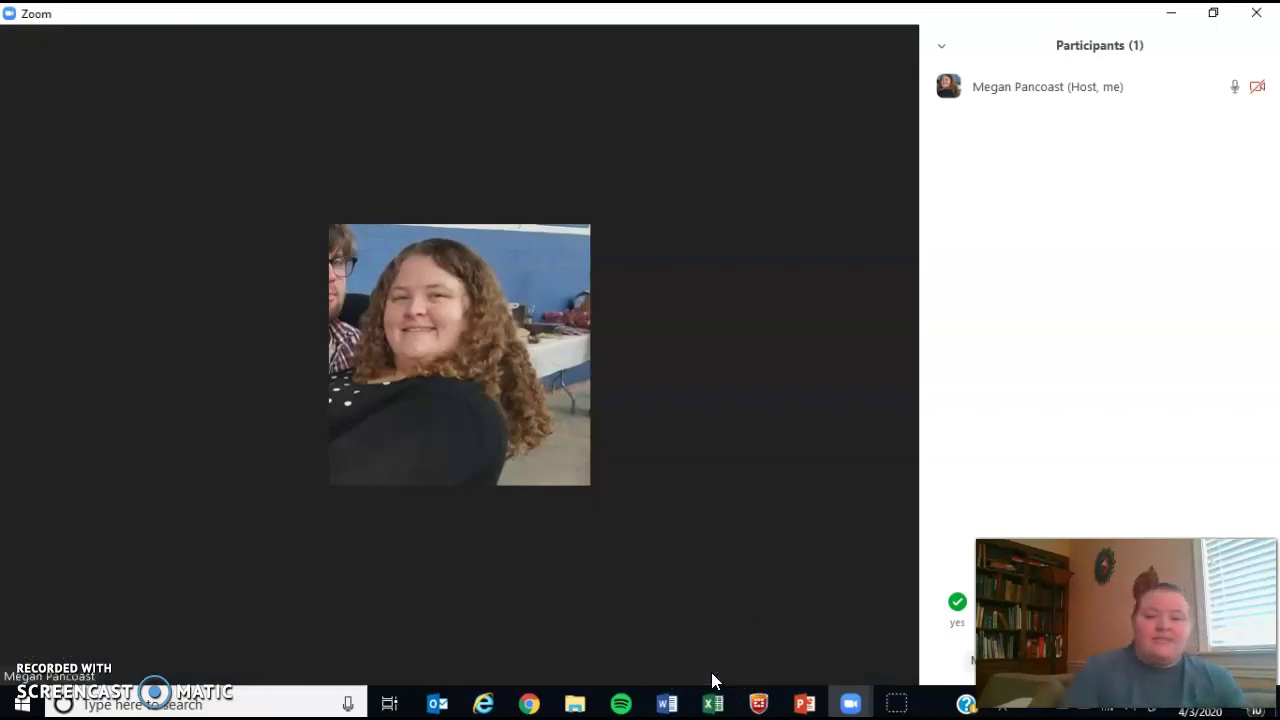
click(699, 650)
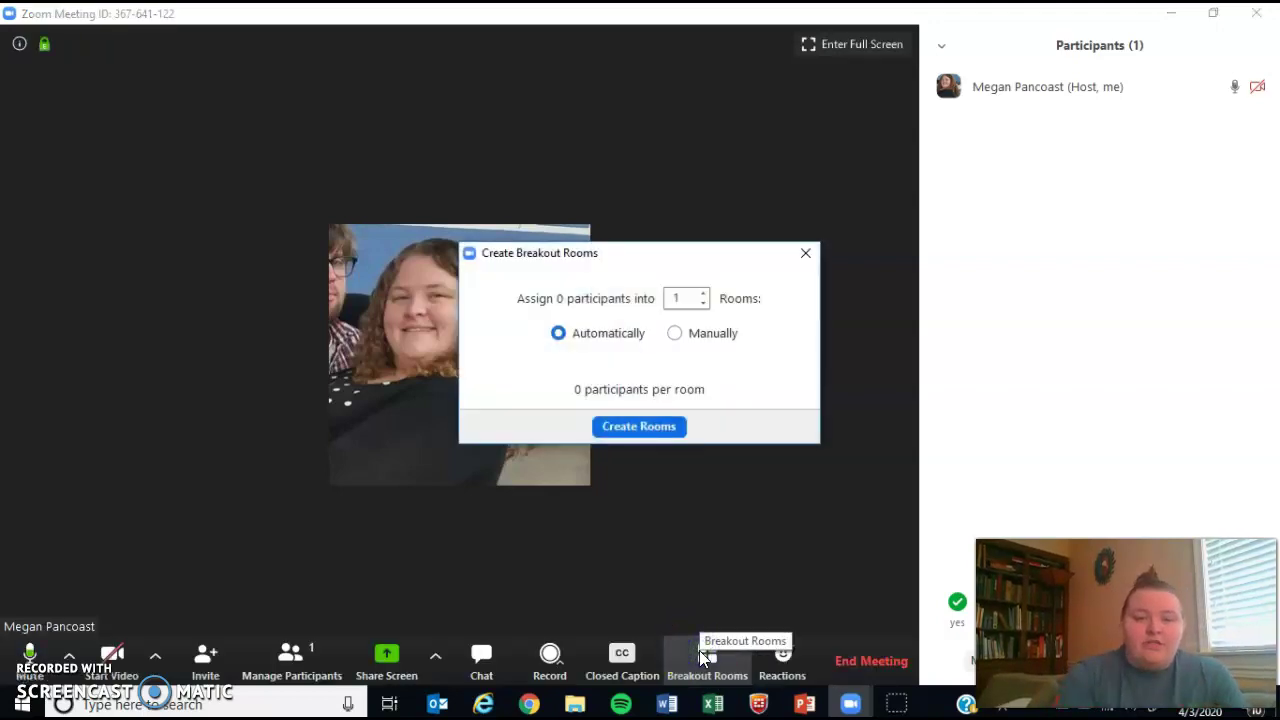
click(578, 340)
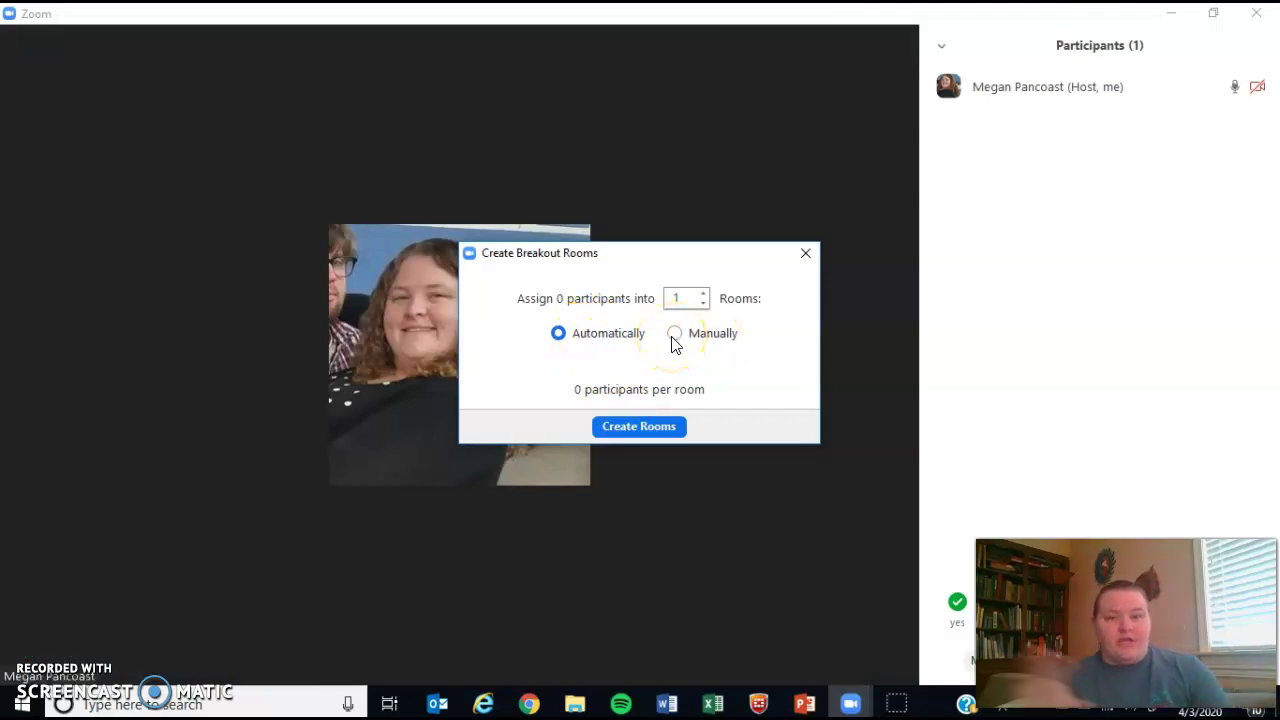
click(703, 297)
click(702, 294)
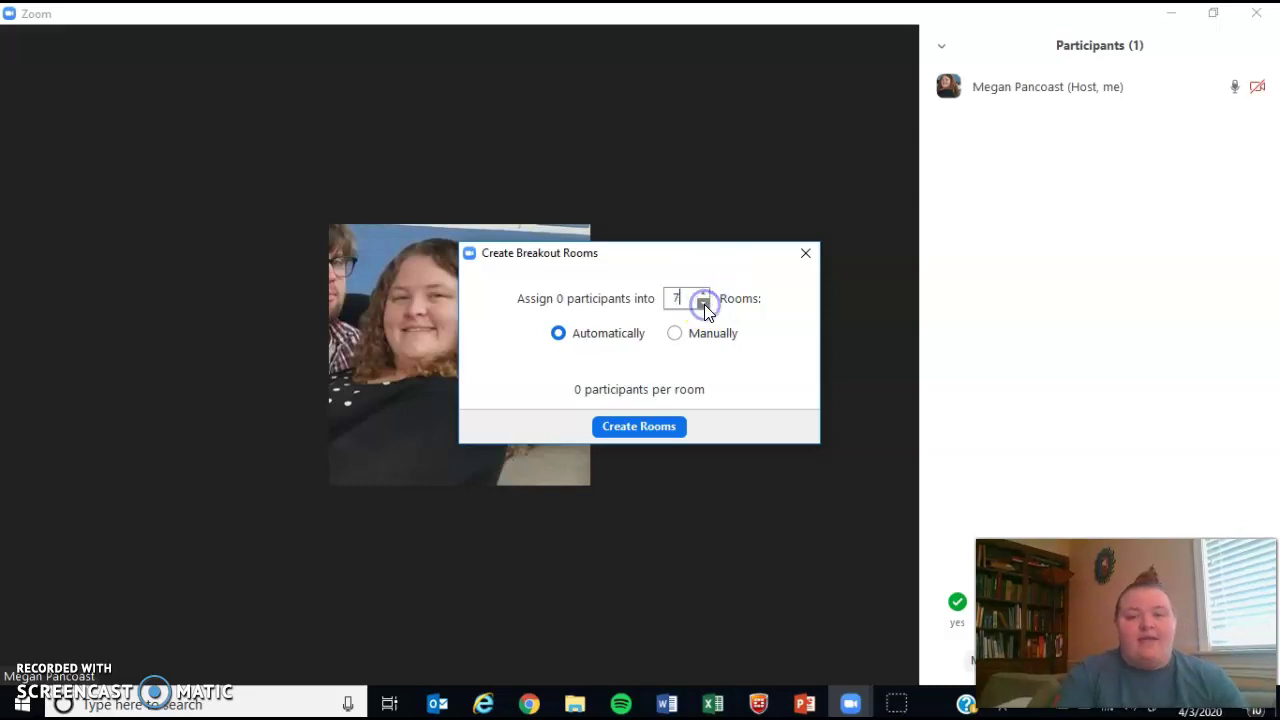
click(704, 304)
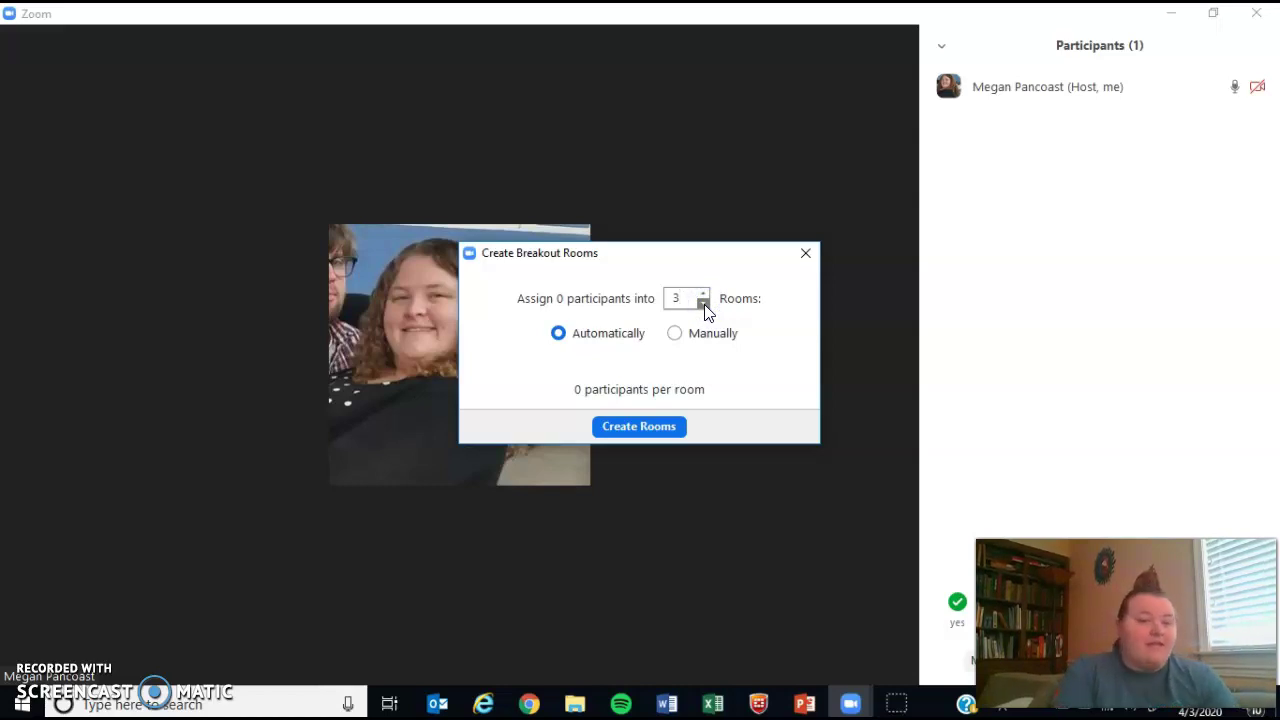
click(806, 265)
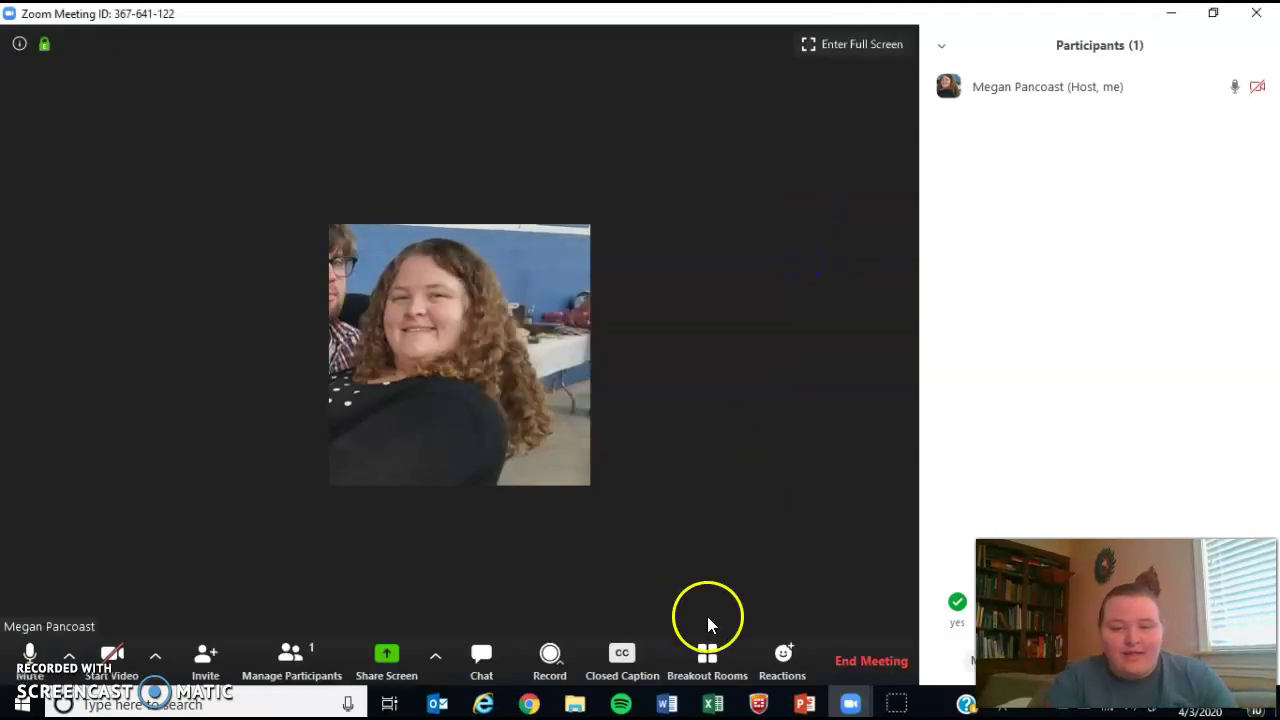
- Send a clapping-hands reaction in the meeting, reopen the reaction choices and dismiss them
click(788, 661)
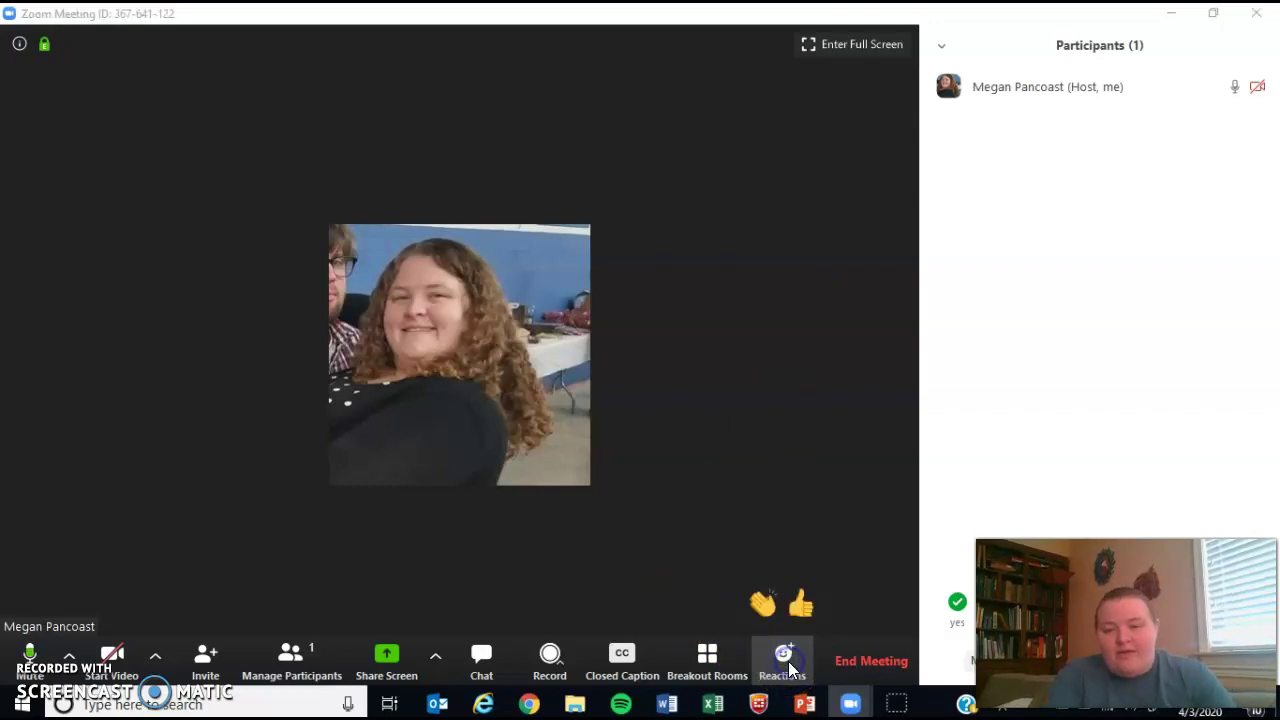
click(763, 605)
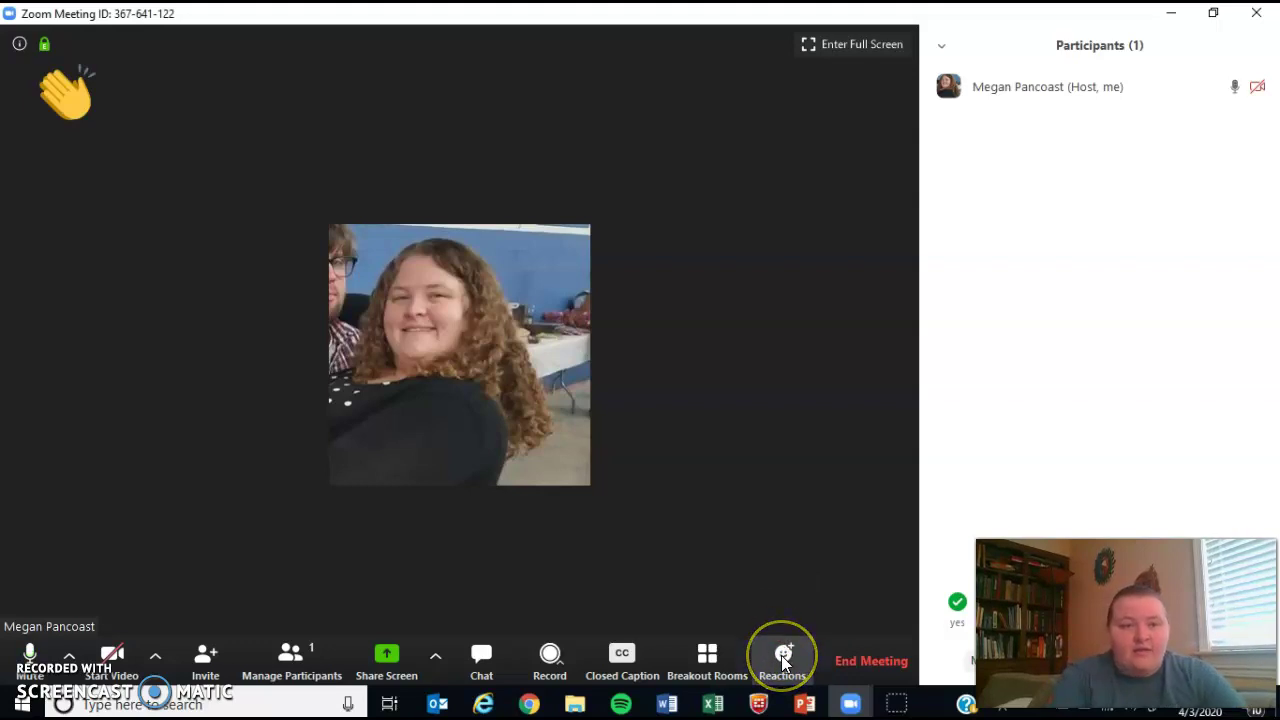
click(784, 662)
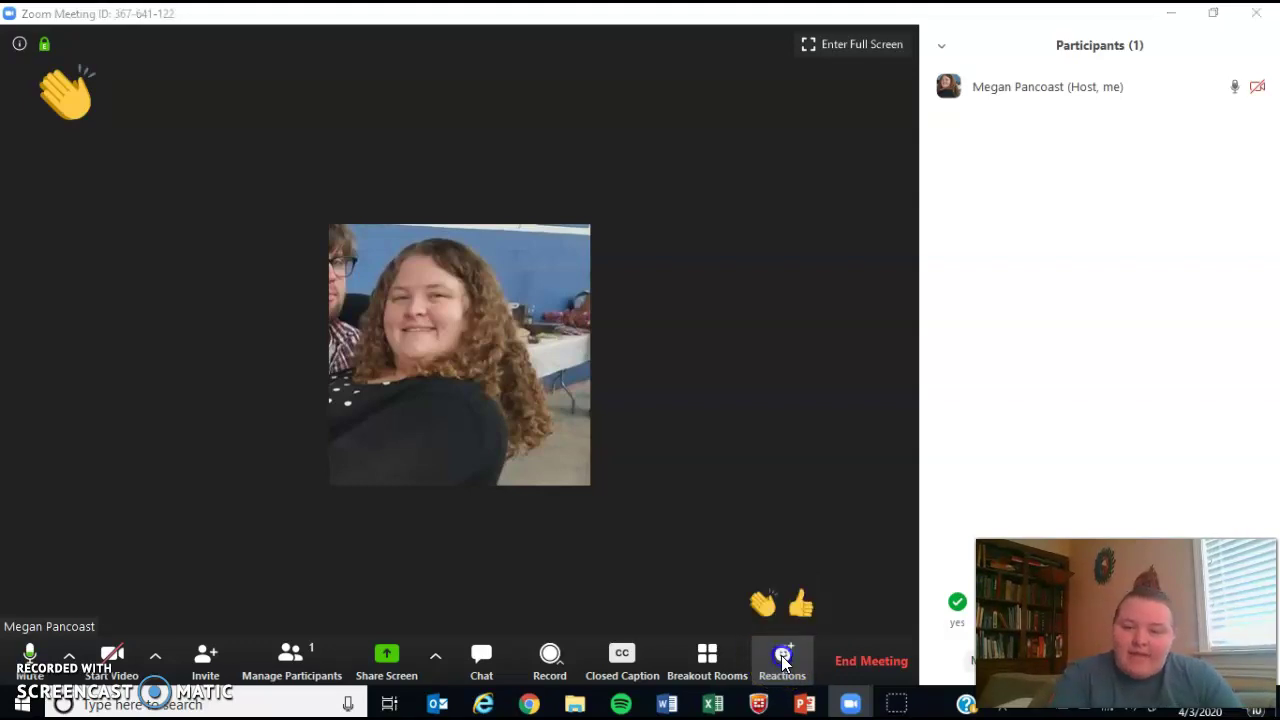
click(826, 616)
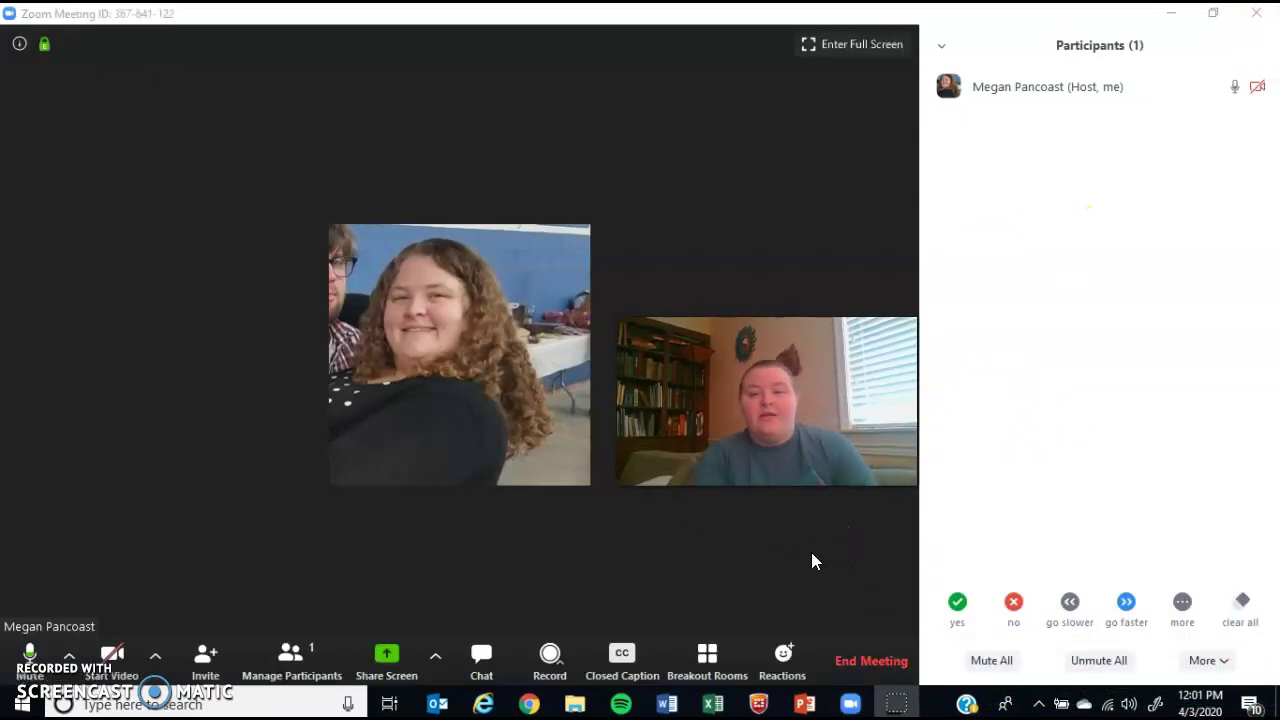
- End the meeting for all participants and close the Zoom Cloud Meetings window
click(839, 654)
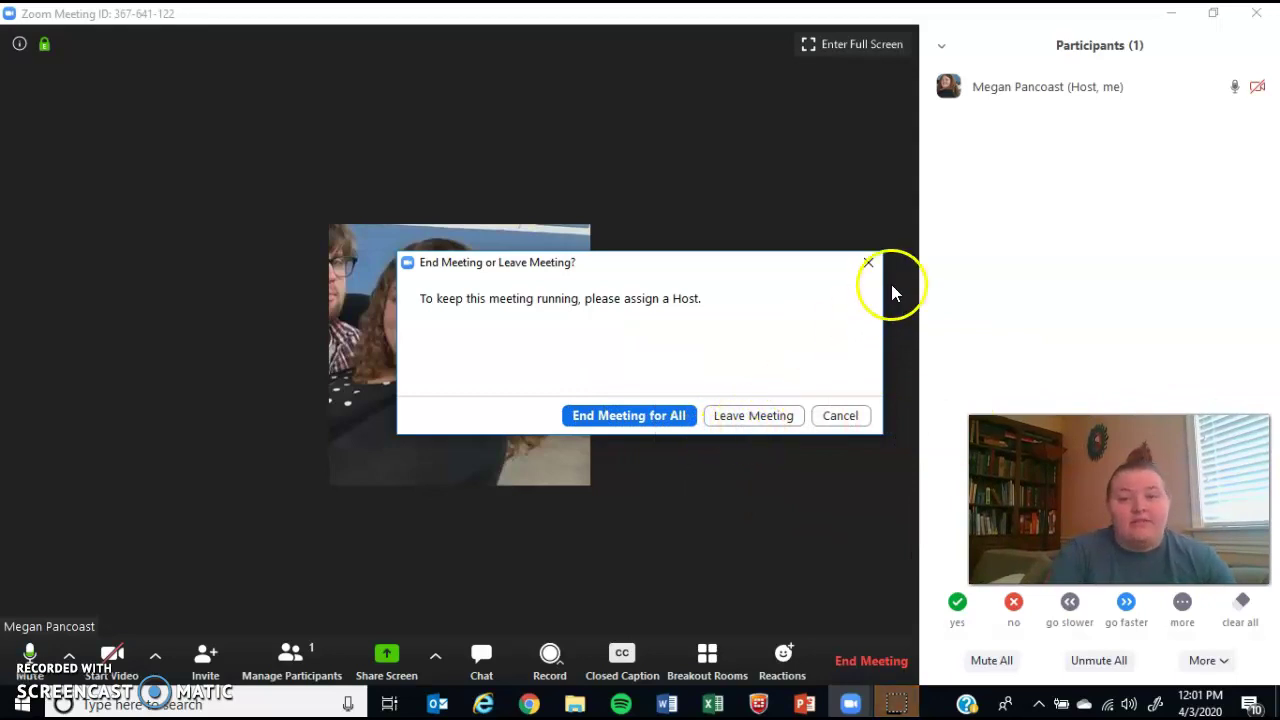
click(655, 420)
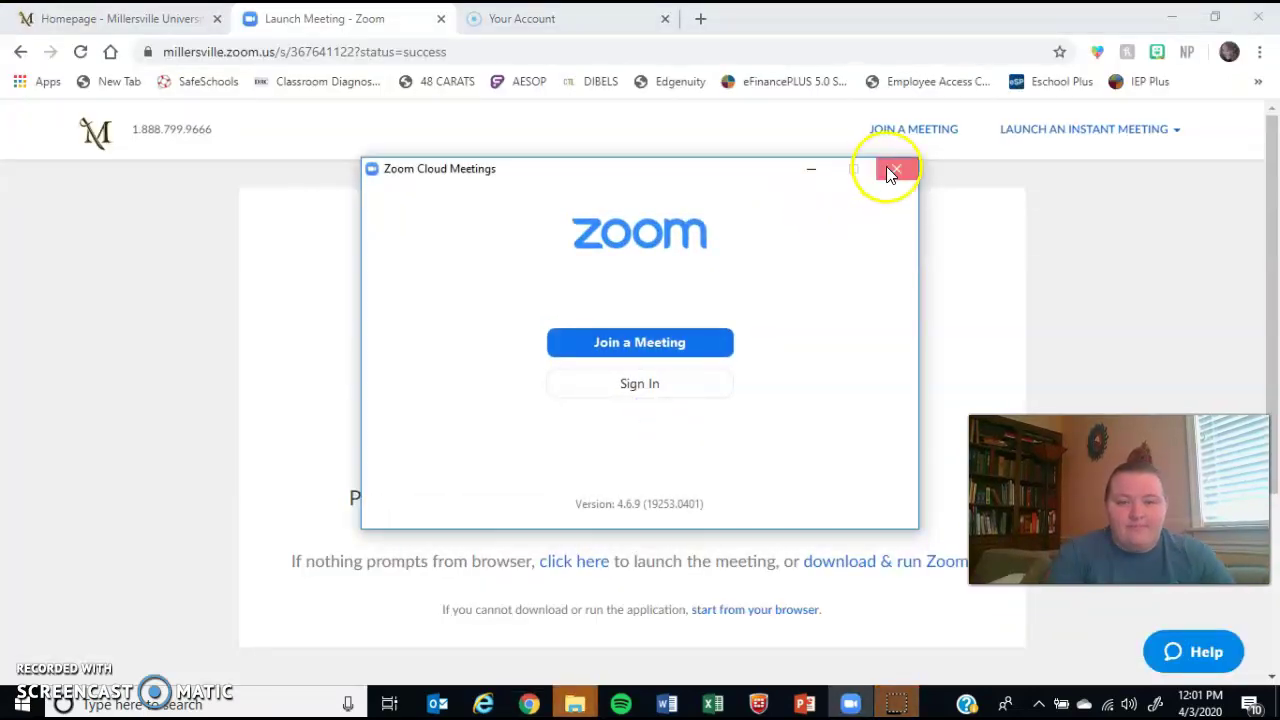
click(891, 172)
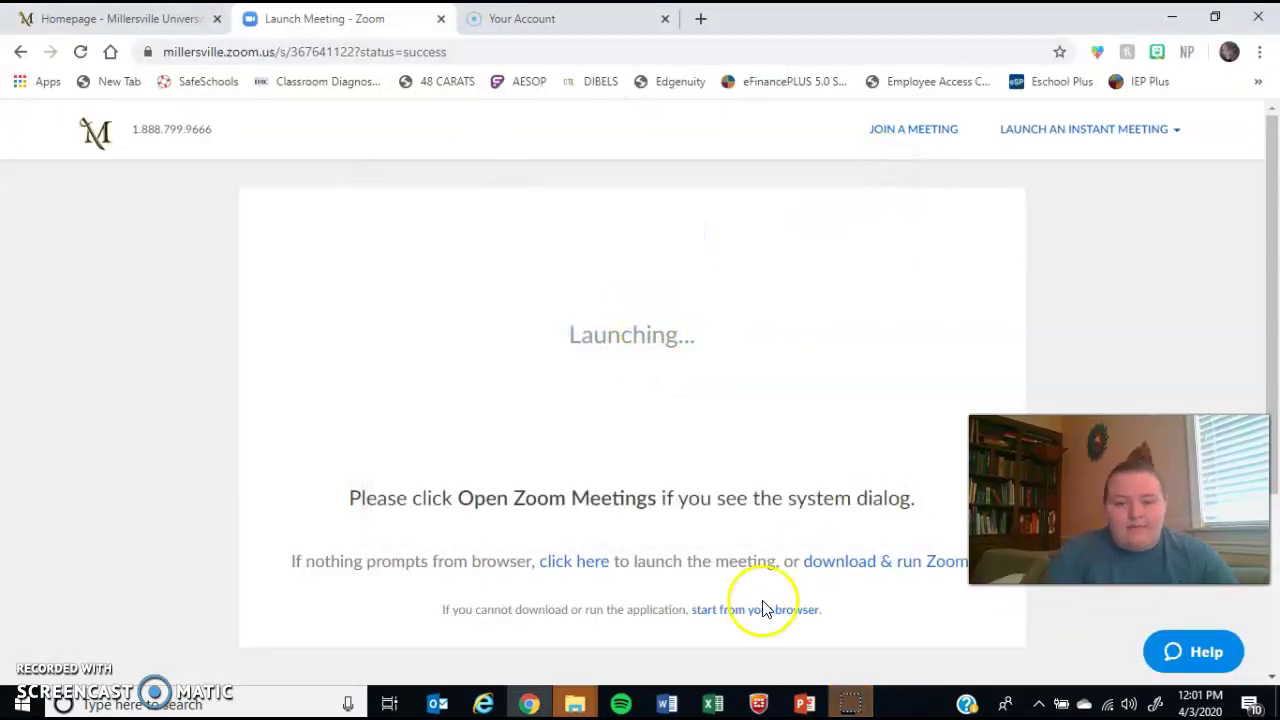
- Load Google Classroom in the browser tab showing the Screencast-O-Matic account page and open the Synchronous Lesson Class
click(580, 19)
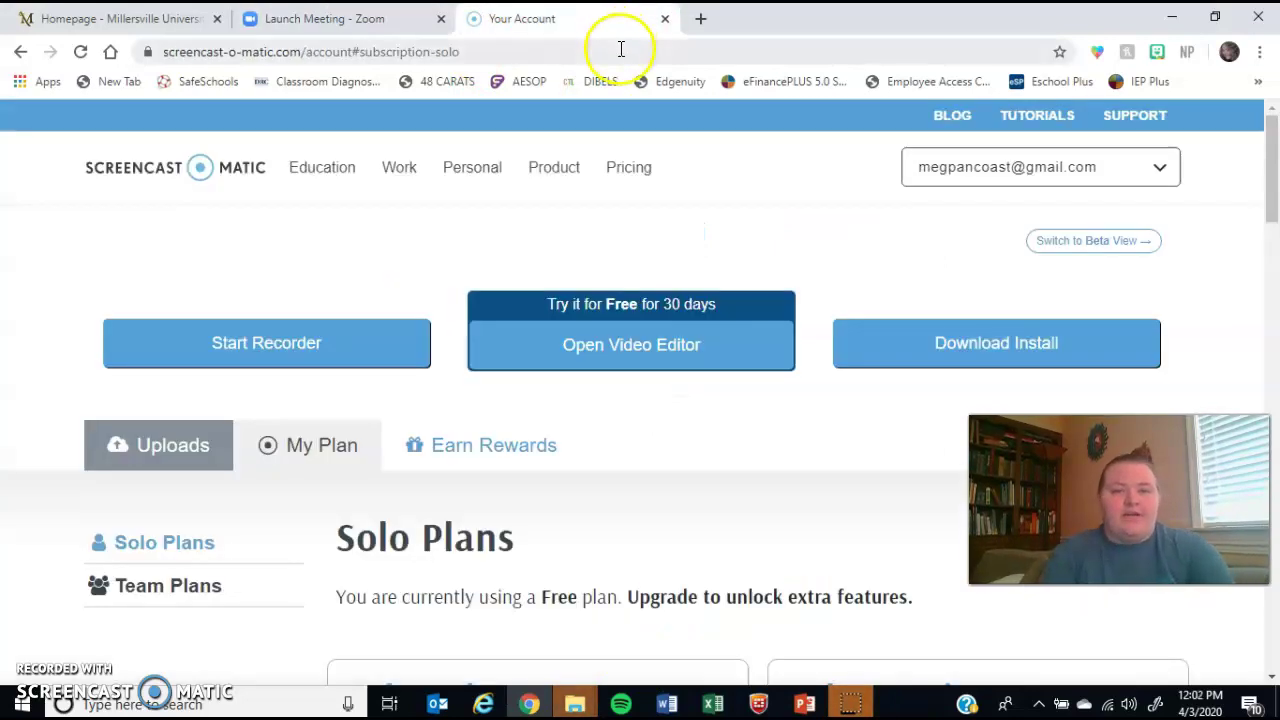
click(620, 51)
text(g)
key(BackSpace)
key(BackSpace)
text(cla)
key(Return)
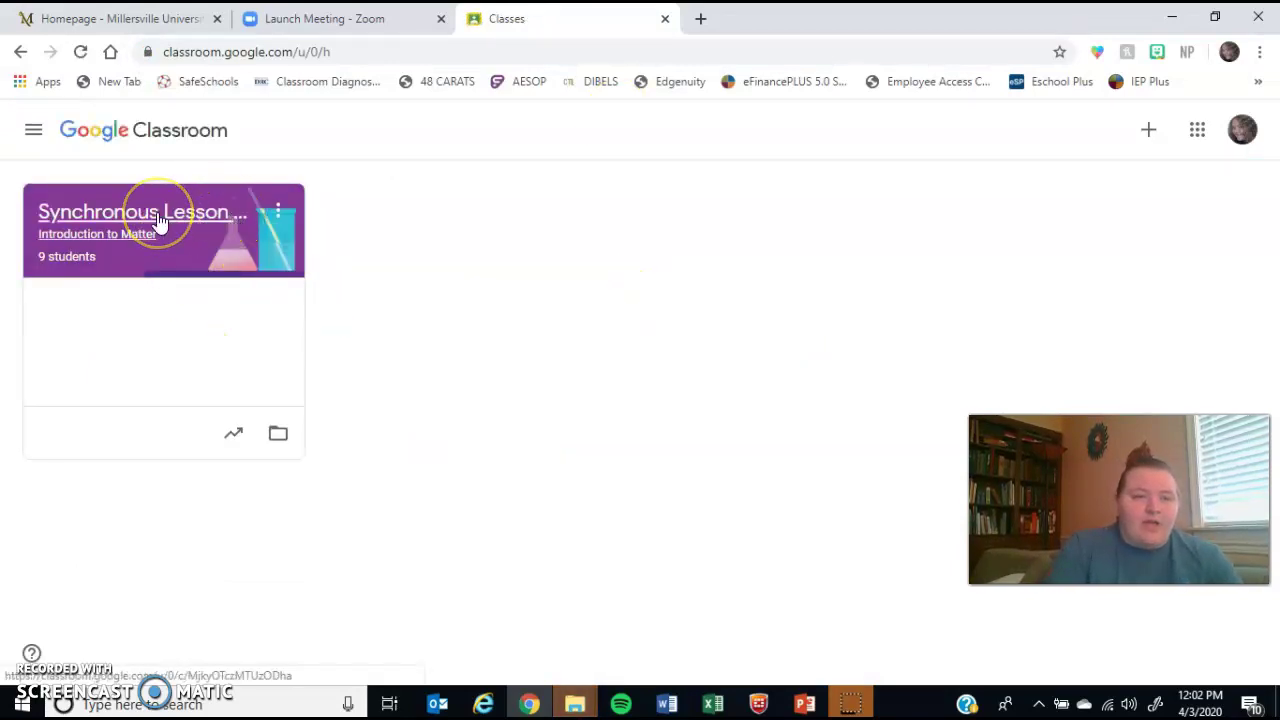
click(158, 219)
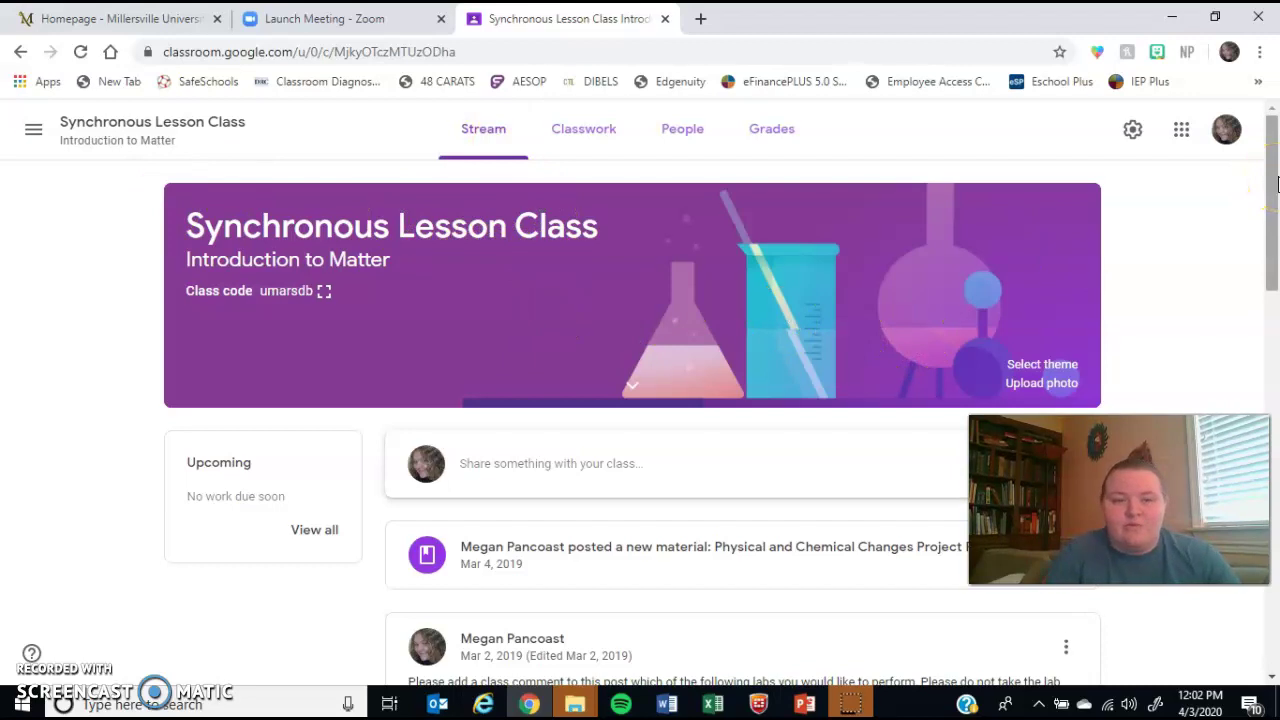
- Look through the class stream for student replies, the posted meeting link, materials and assignments
drag(1275, 183, 1276, 478)
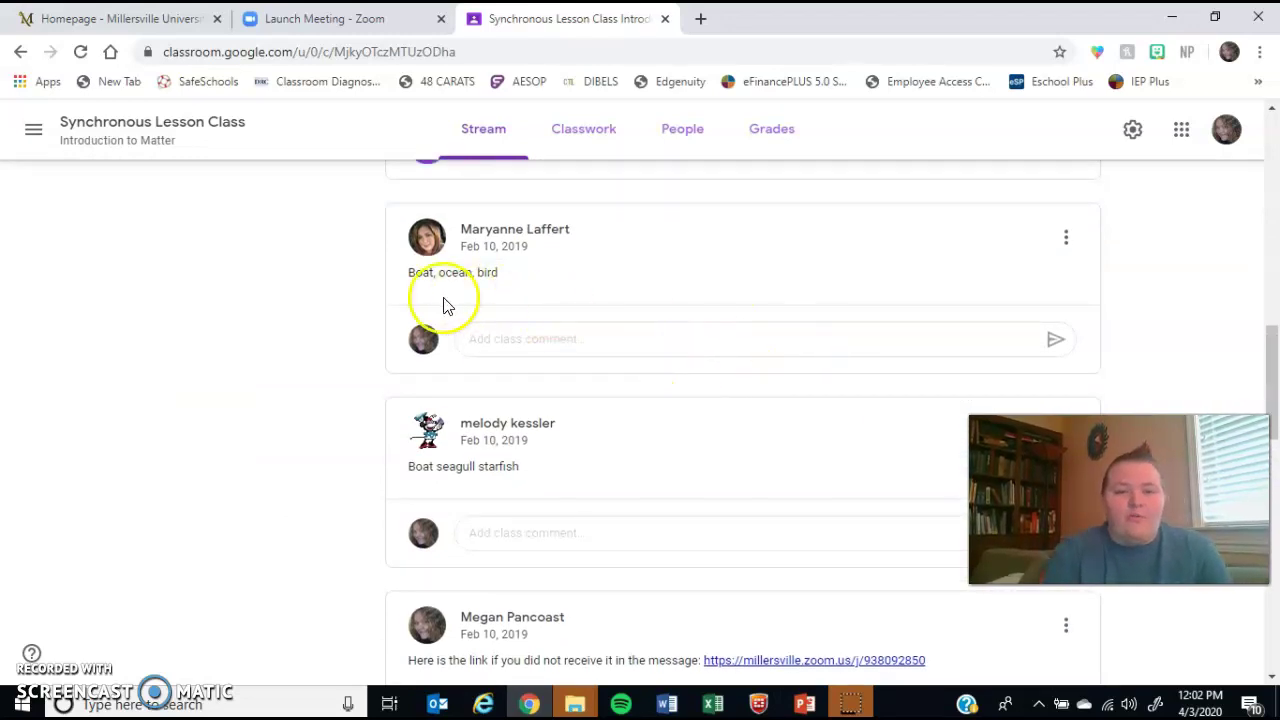
scroll(680, 405, down, 3)
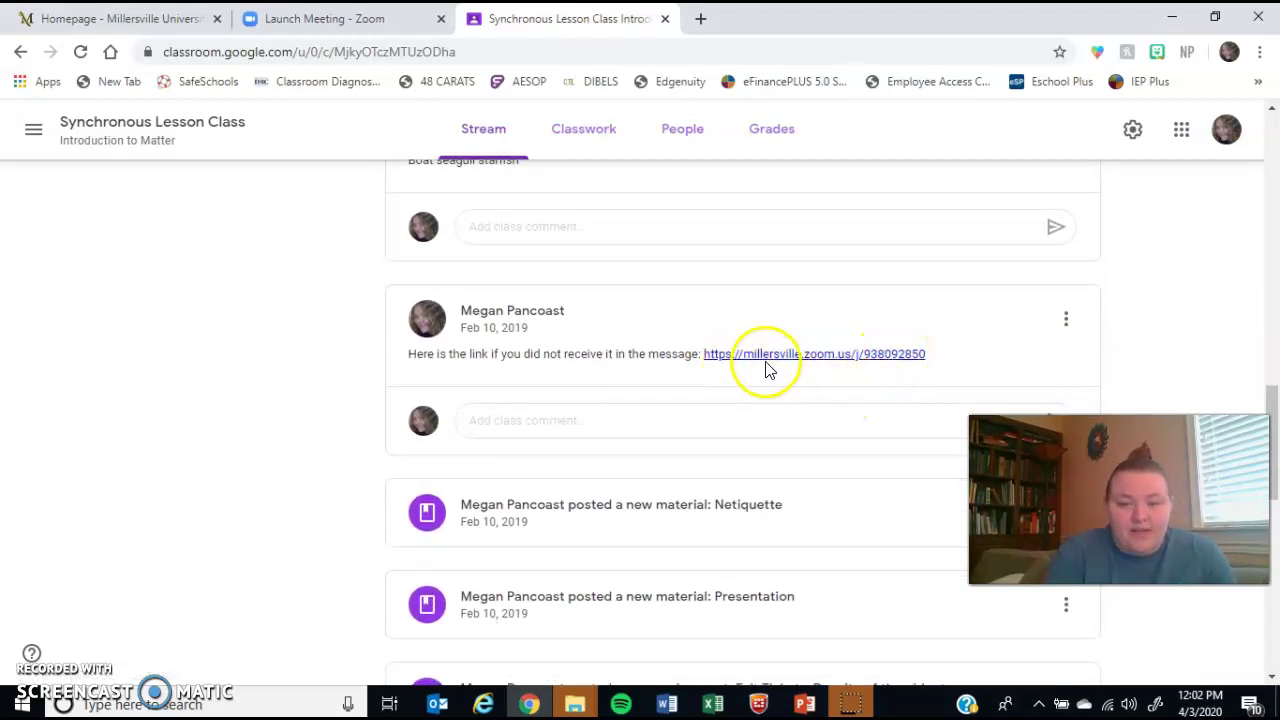
scroll(763, 367, down, 2)
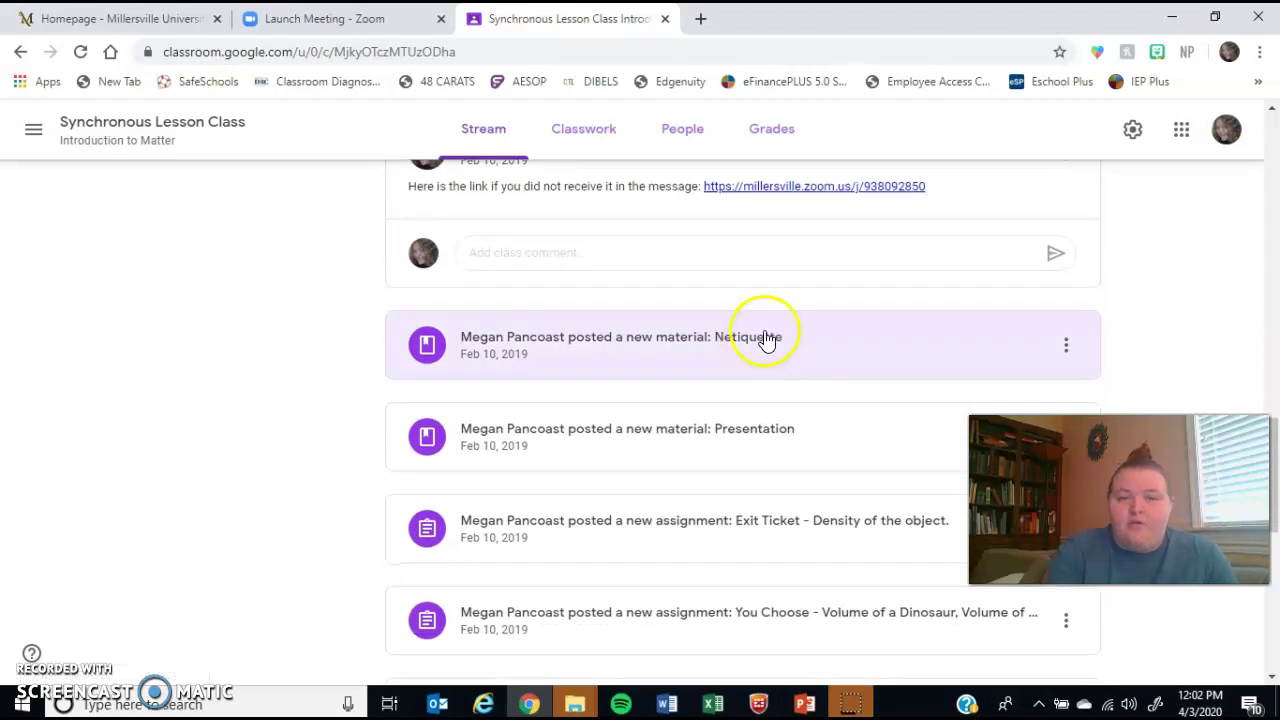
scroll(805, 271, up, 10)
- Review the classwork topics and their assignments, then expand and collapse the Quizzizz Game Link material under Today
click(606, 142)
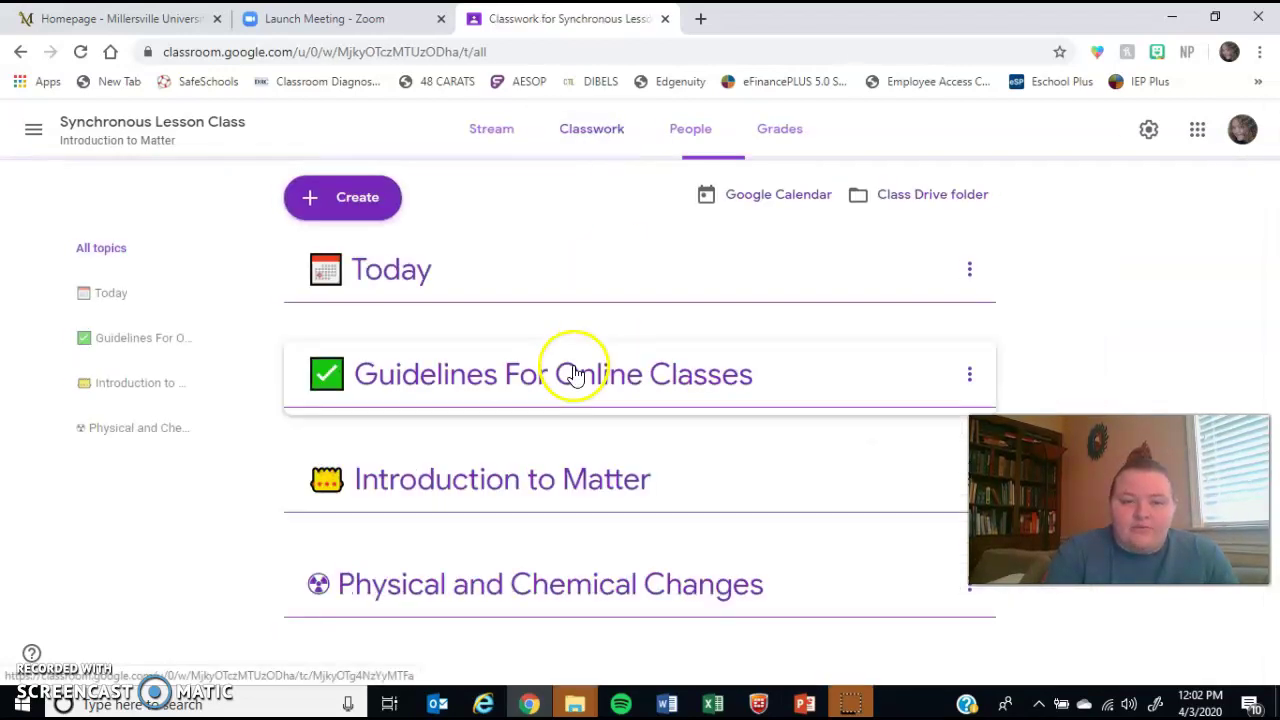
scroll(575, 374, down, 6)
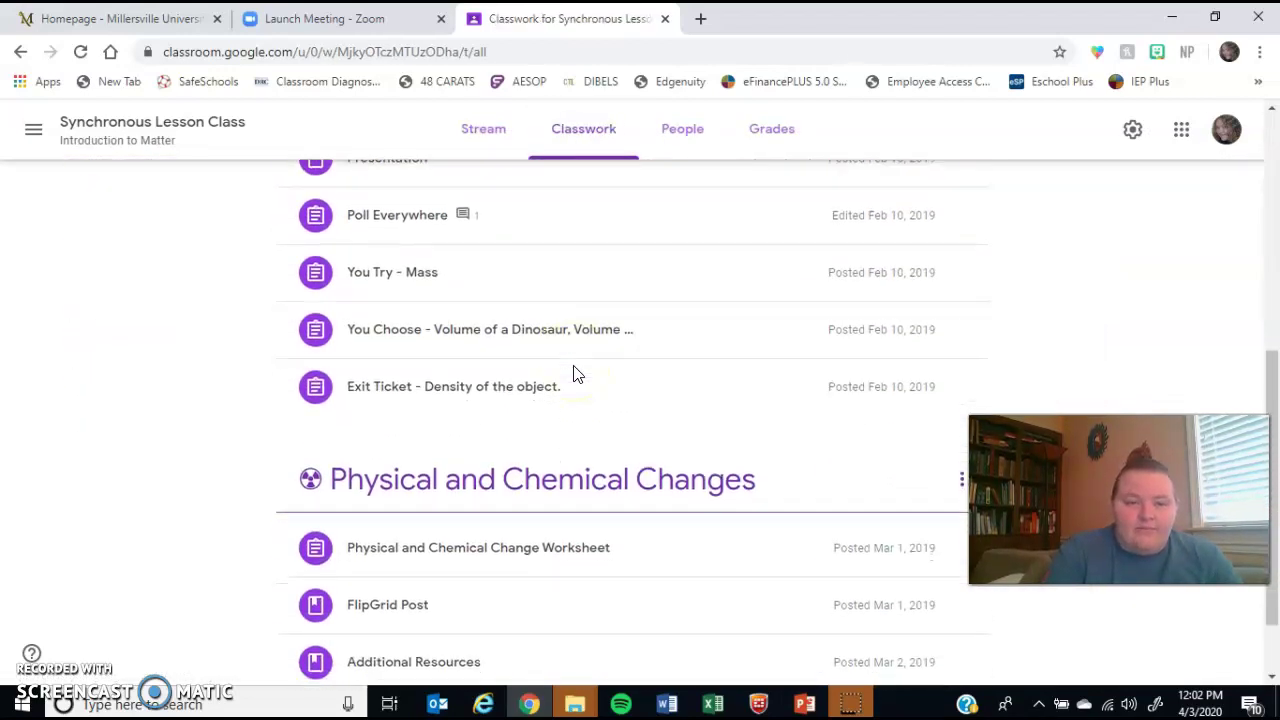
scroll(573, 374, up, 2)
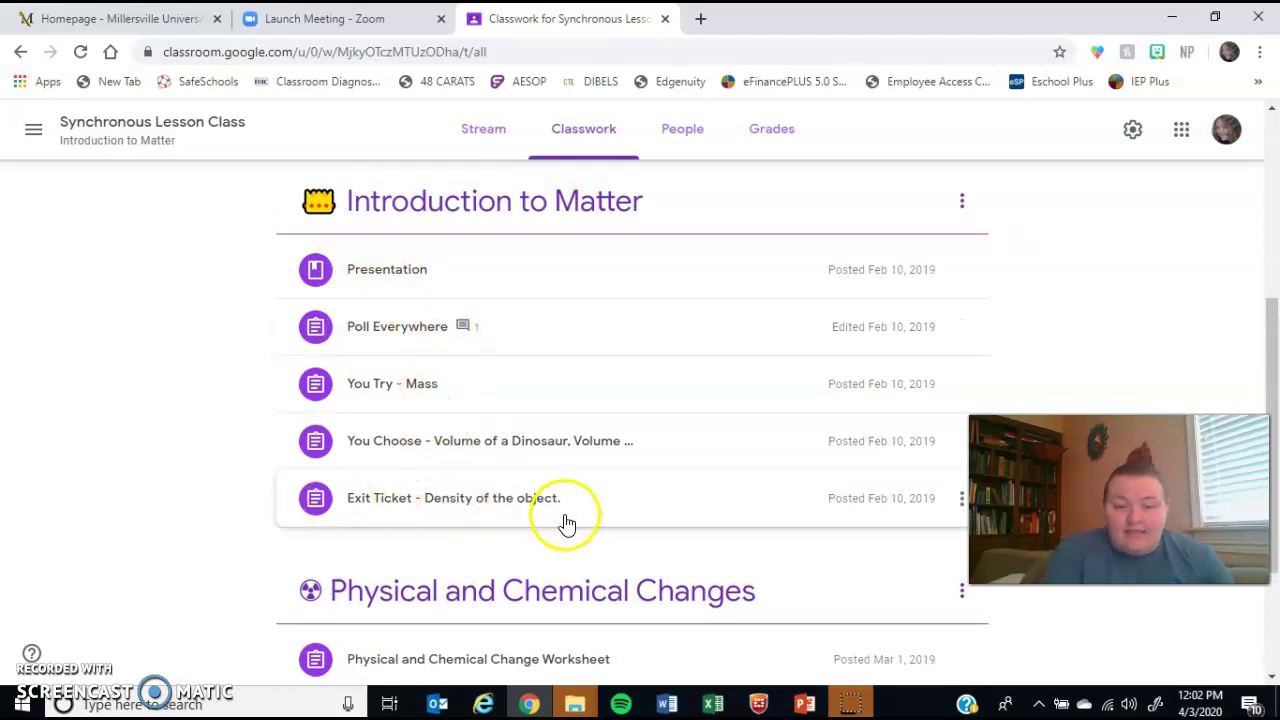
scroll(568, 492, down, 2)
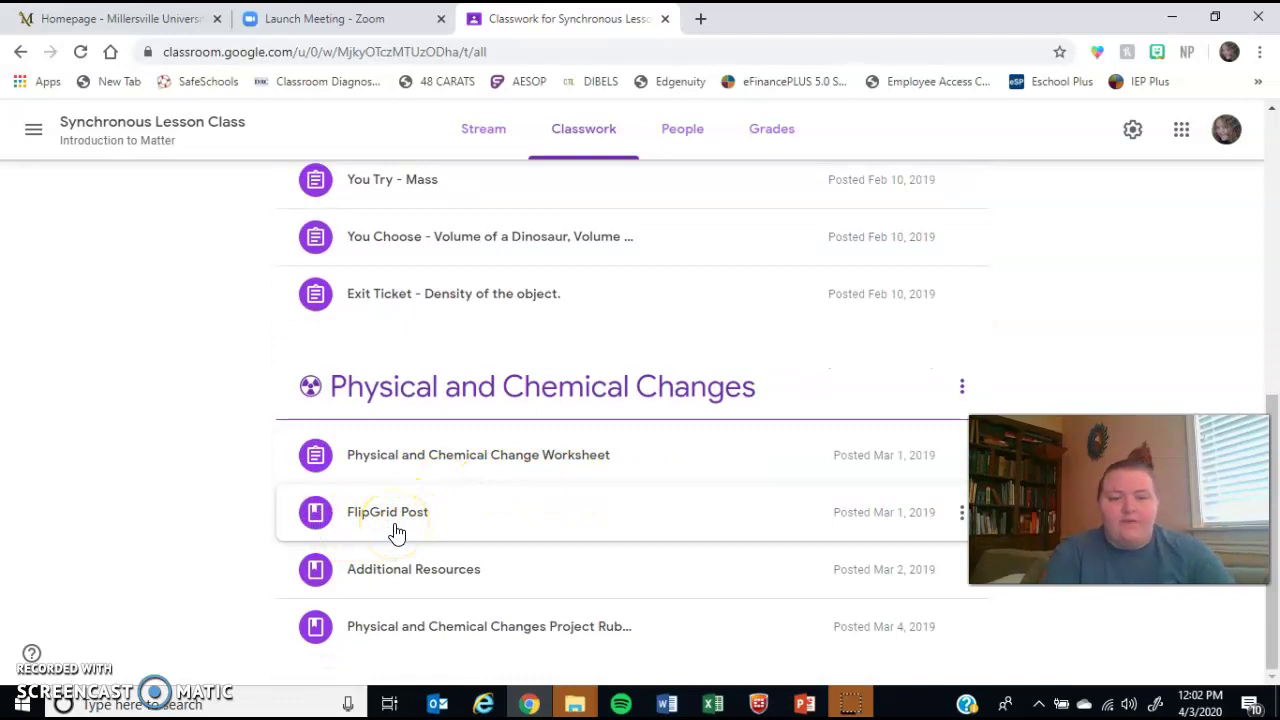
scroll(506, 452, up, 5)
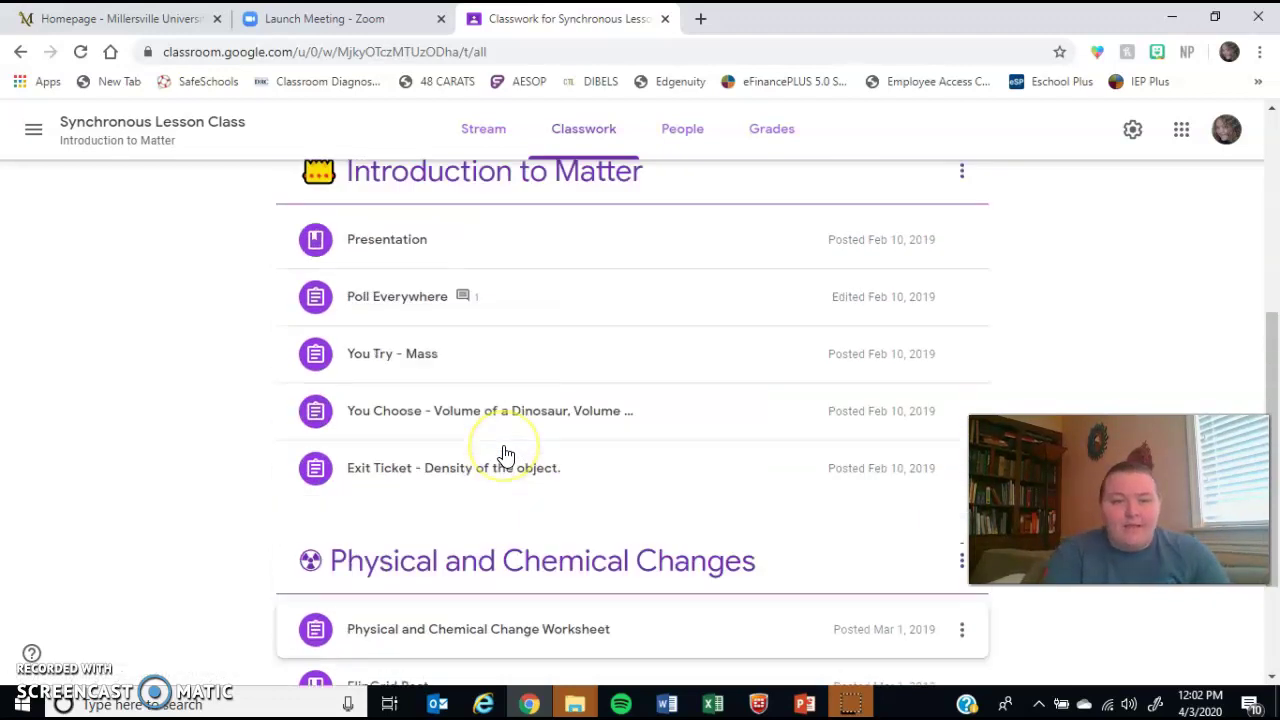
scroll(505, 453, up, 3)
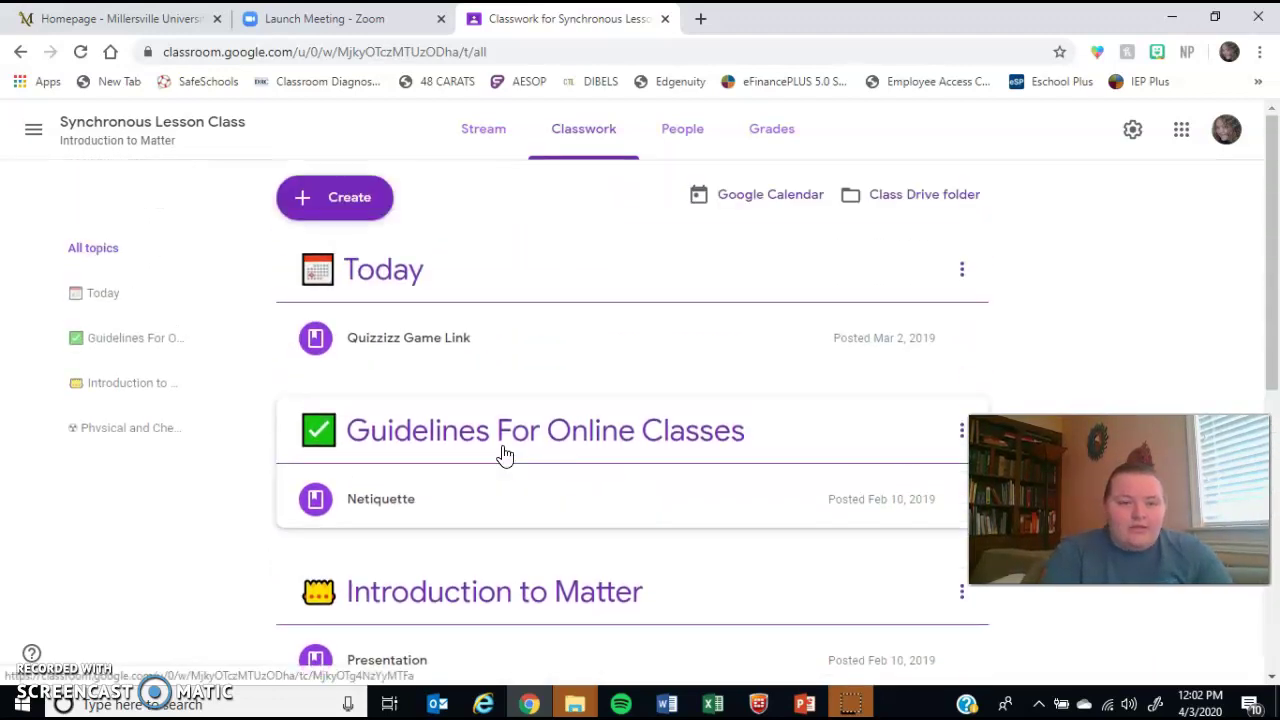
click(442, 345)
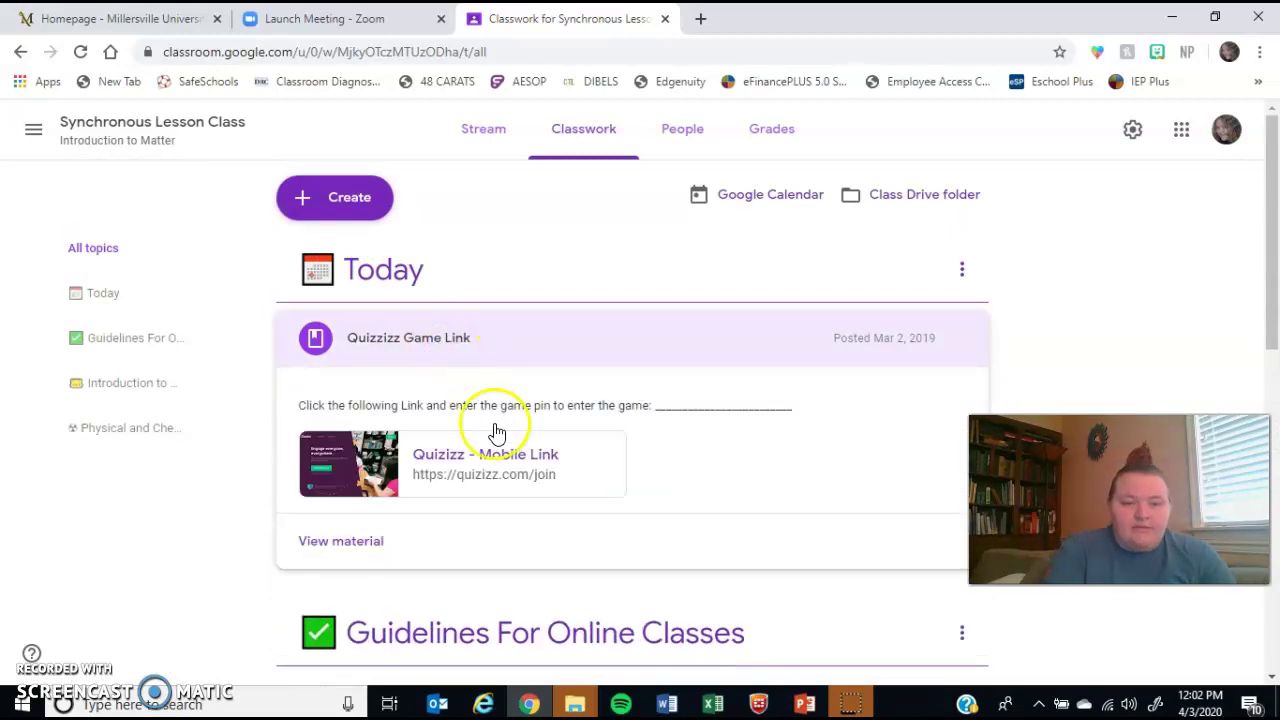
click(397, 325)
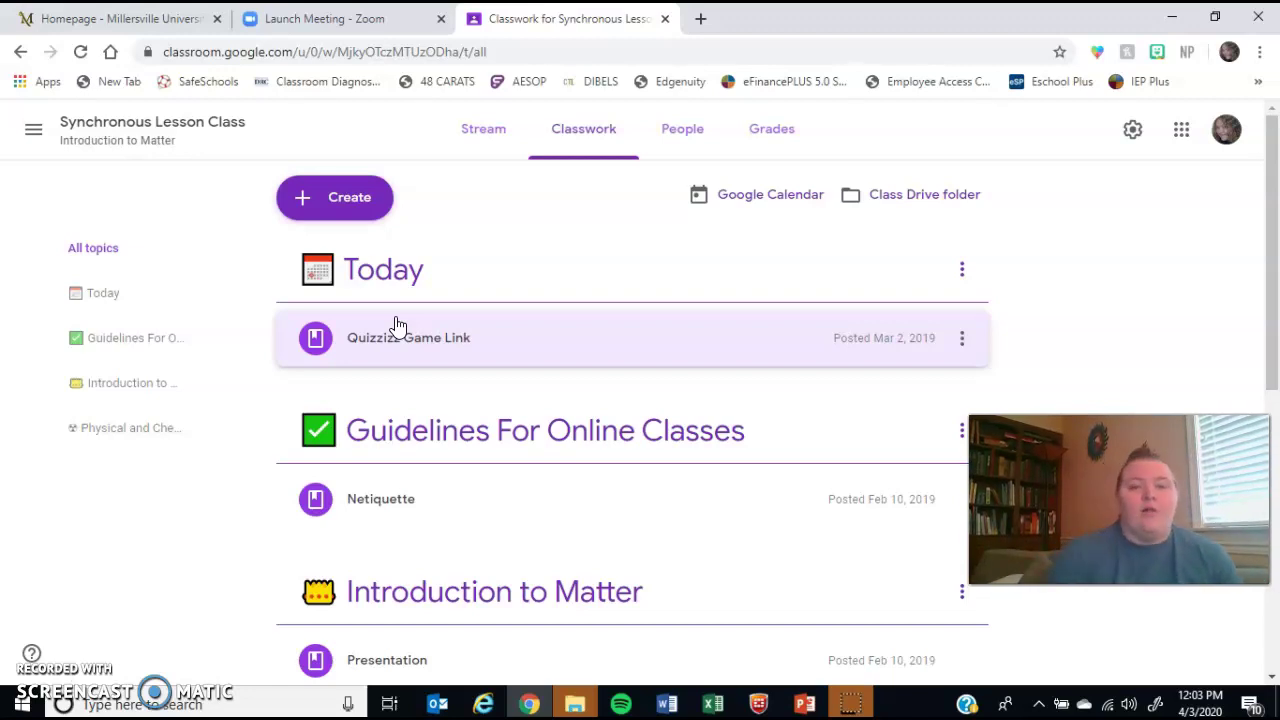
- Review the class's teachers and students, dismissing the progress tip, and open the student invitation form before cancelling it
click(688, 131)
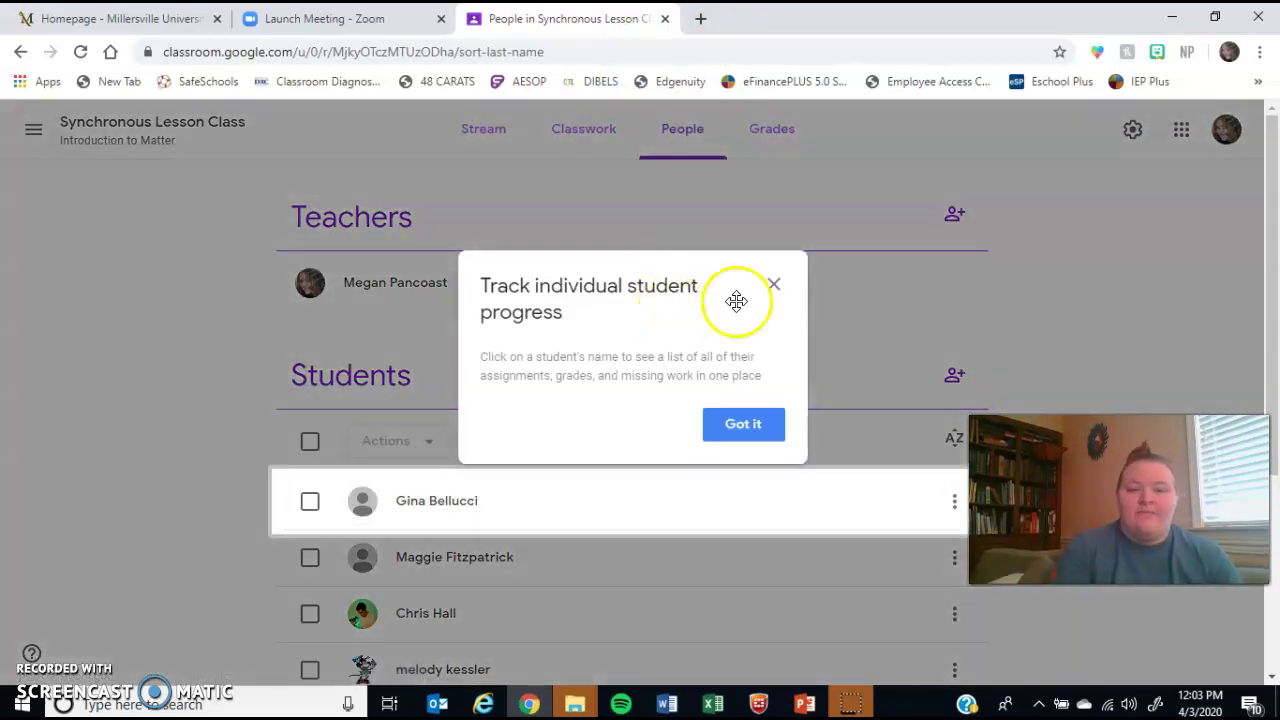
click(771, 287)
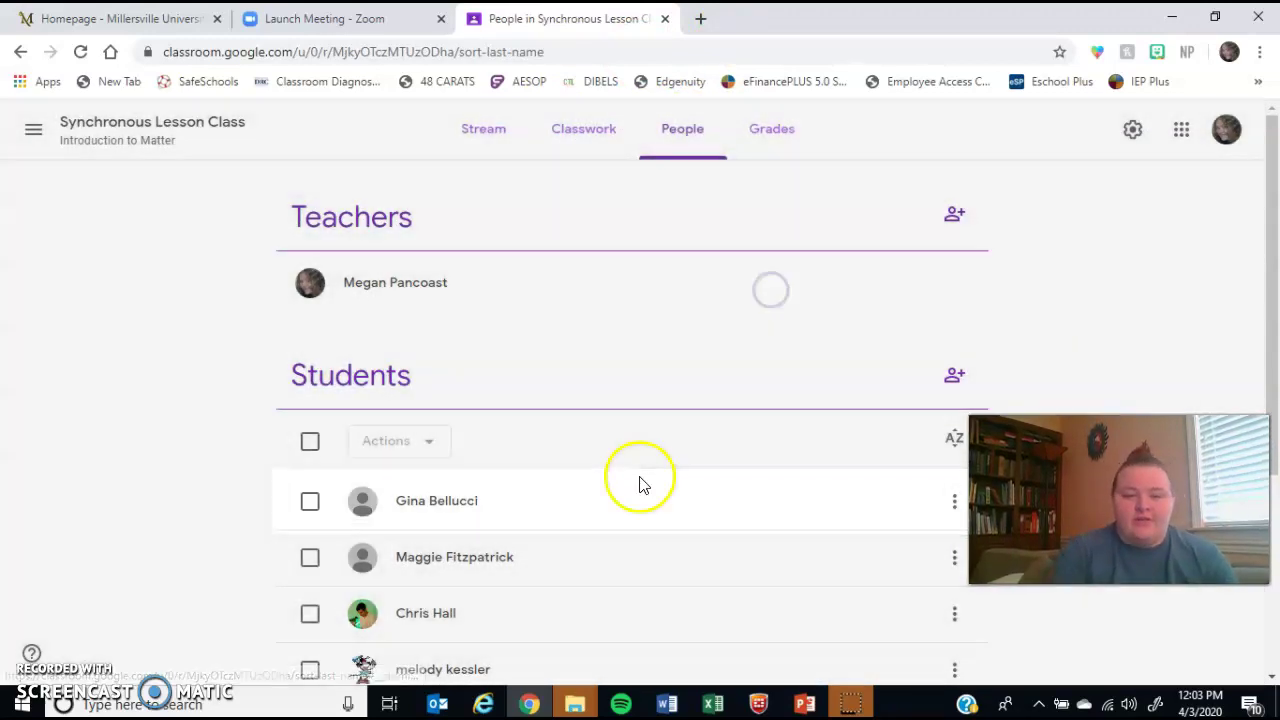
scroll(641, 484, down, 3)
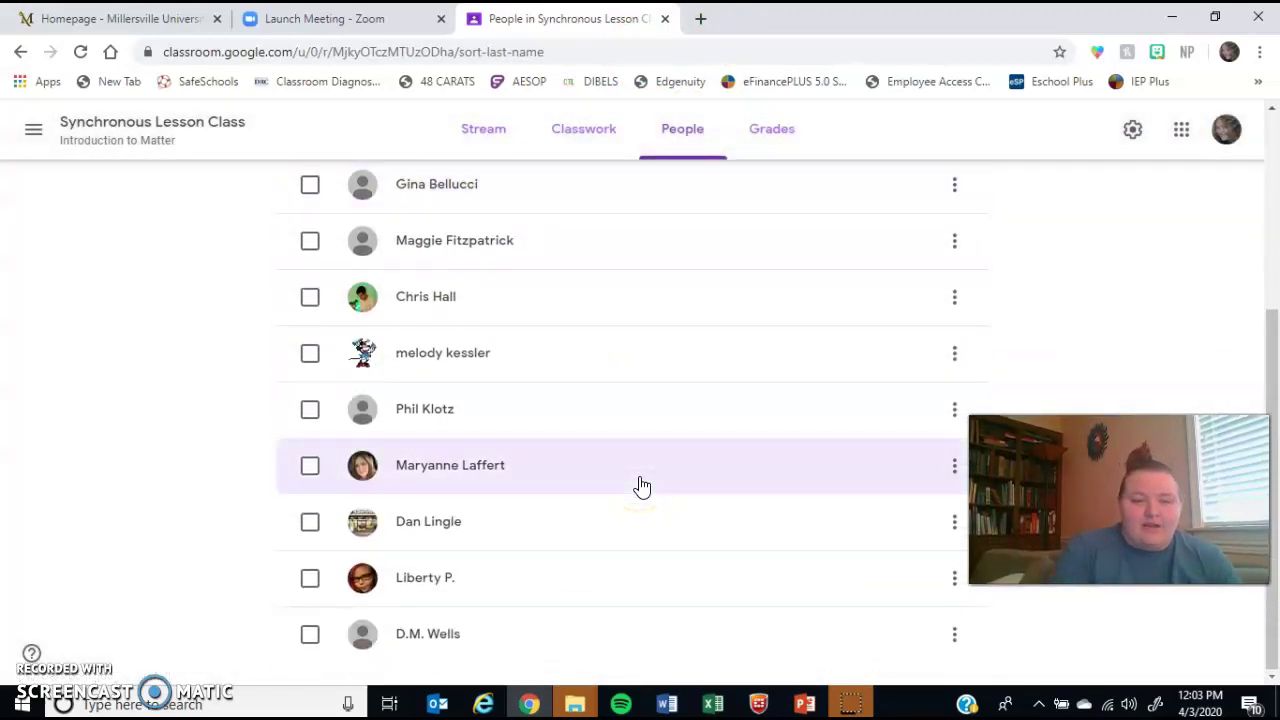
scroll(641, 486, up, 3)
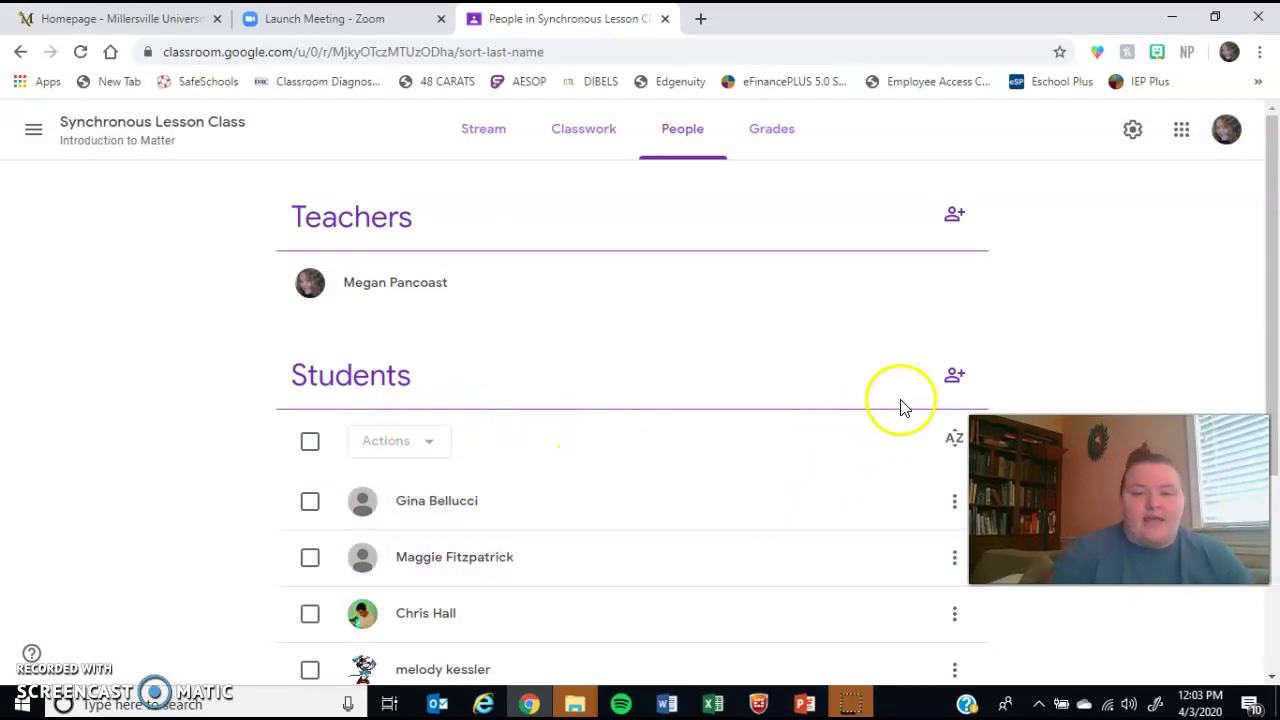
click(952, 380)
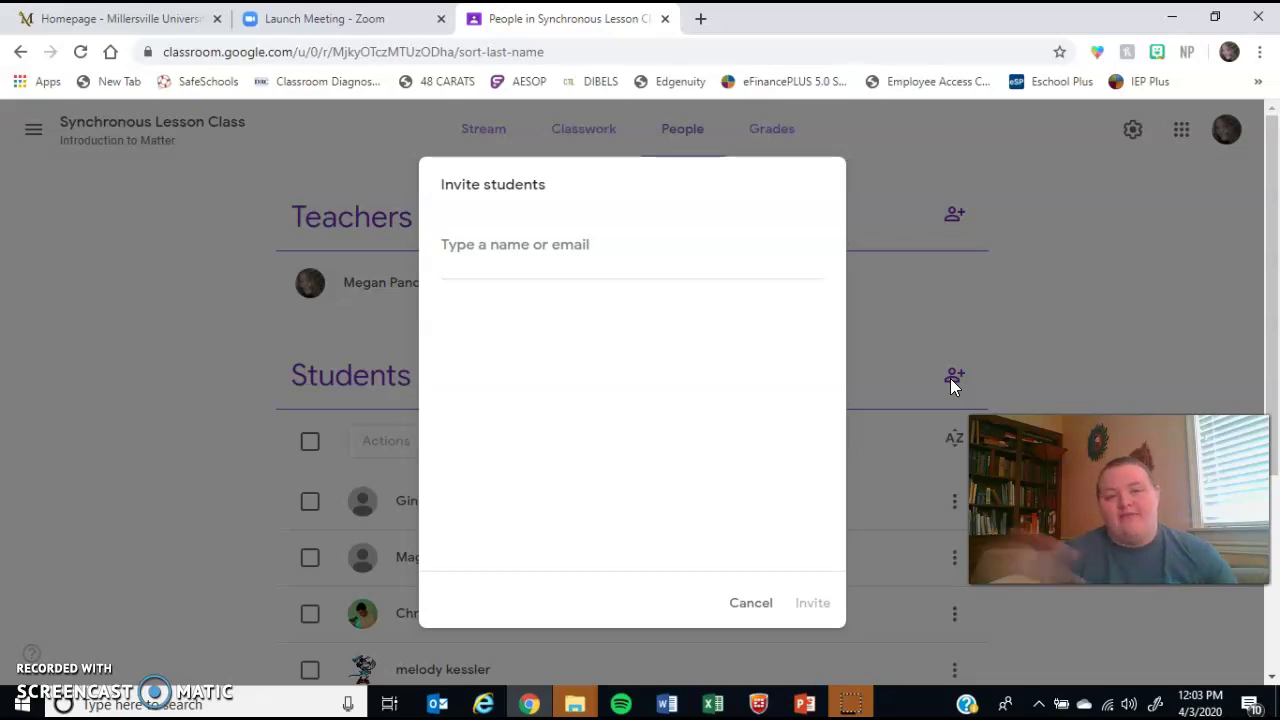
click(752, 604)
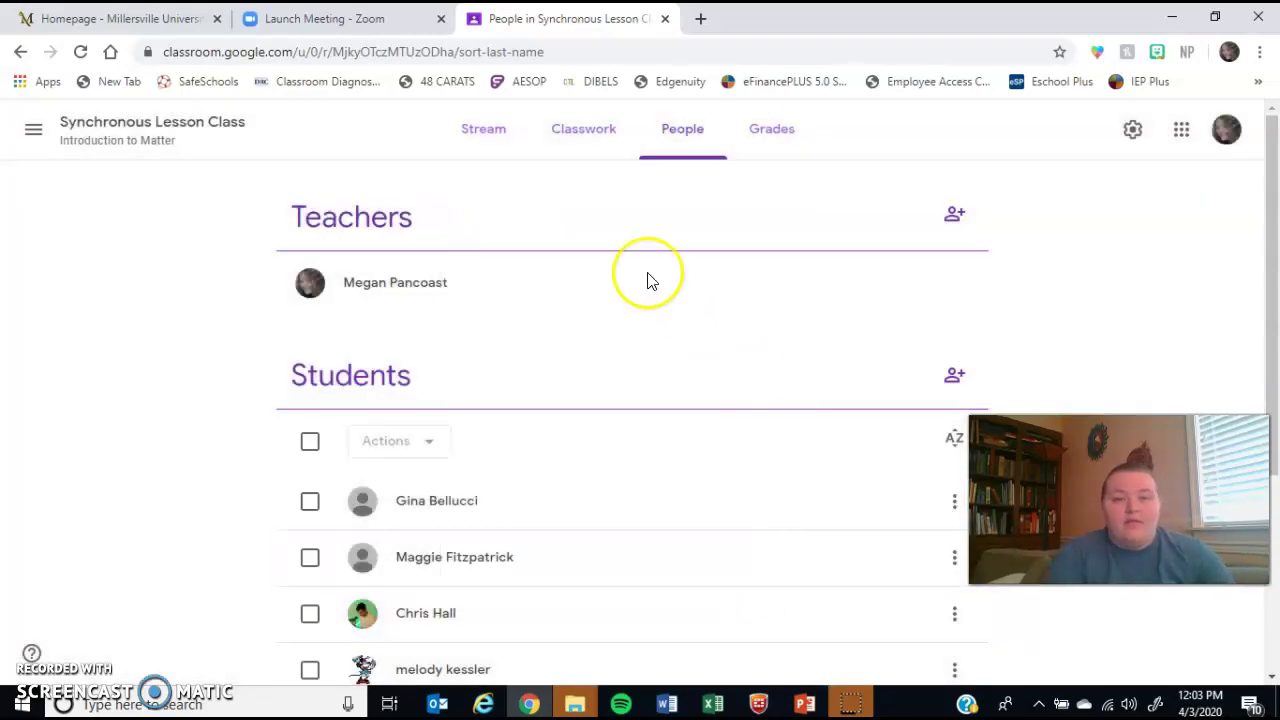
- Open the class settings, display the class code enlarged, close it and return to the class details
click(1132, 129)
scroll(623, 430, down, 4)
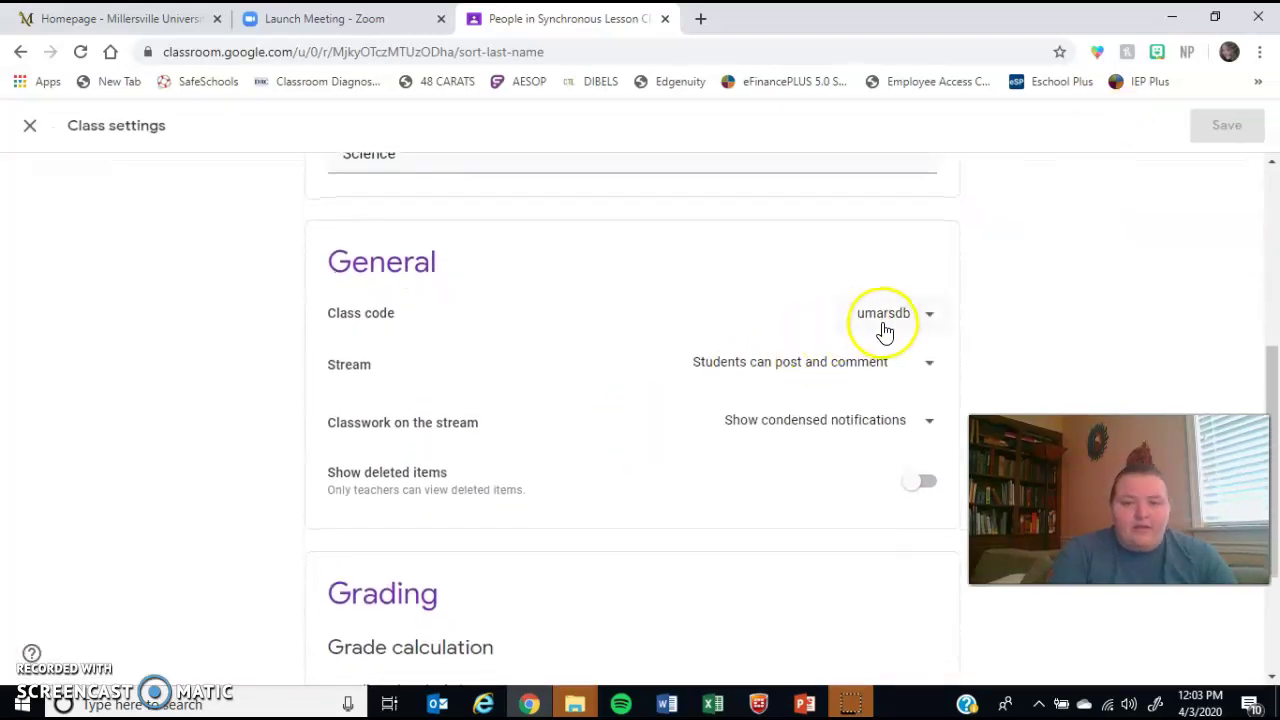
click(883, 330)
click(884, 357)
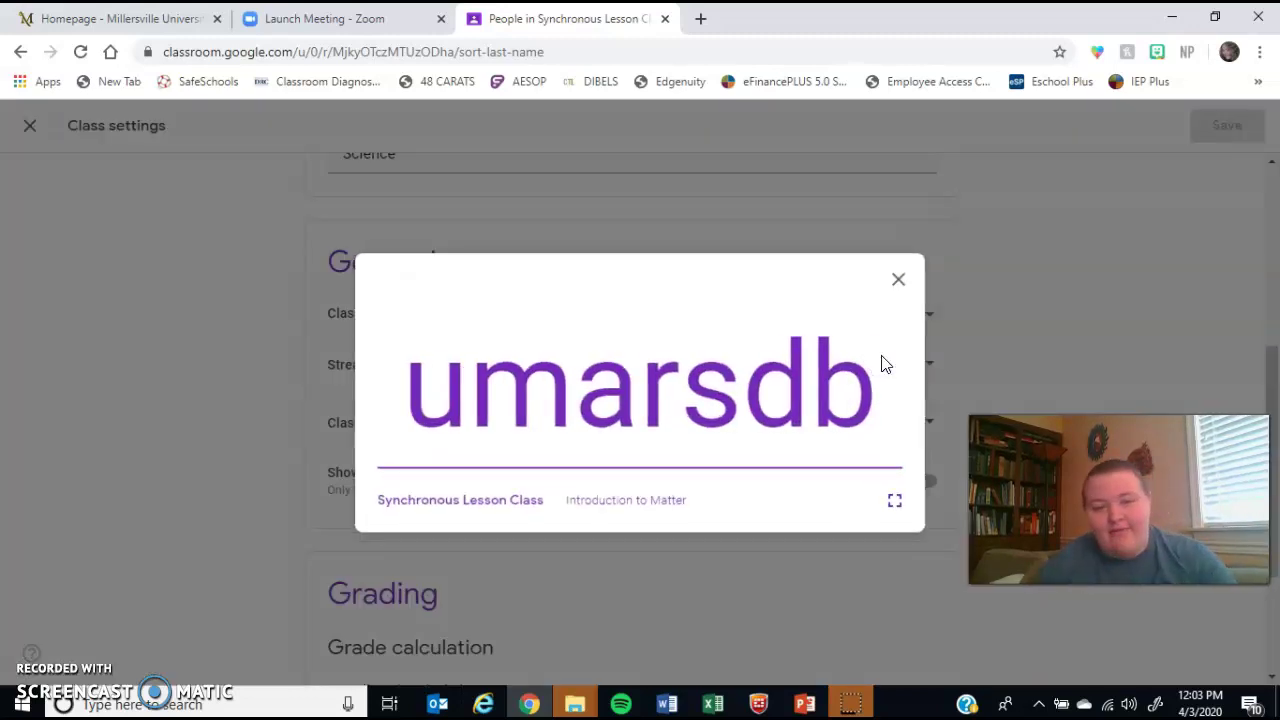
click(899, 281)
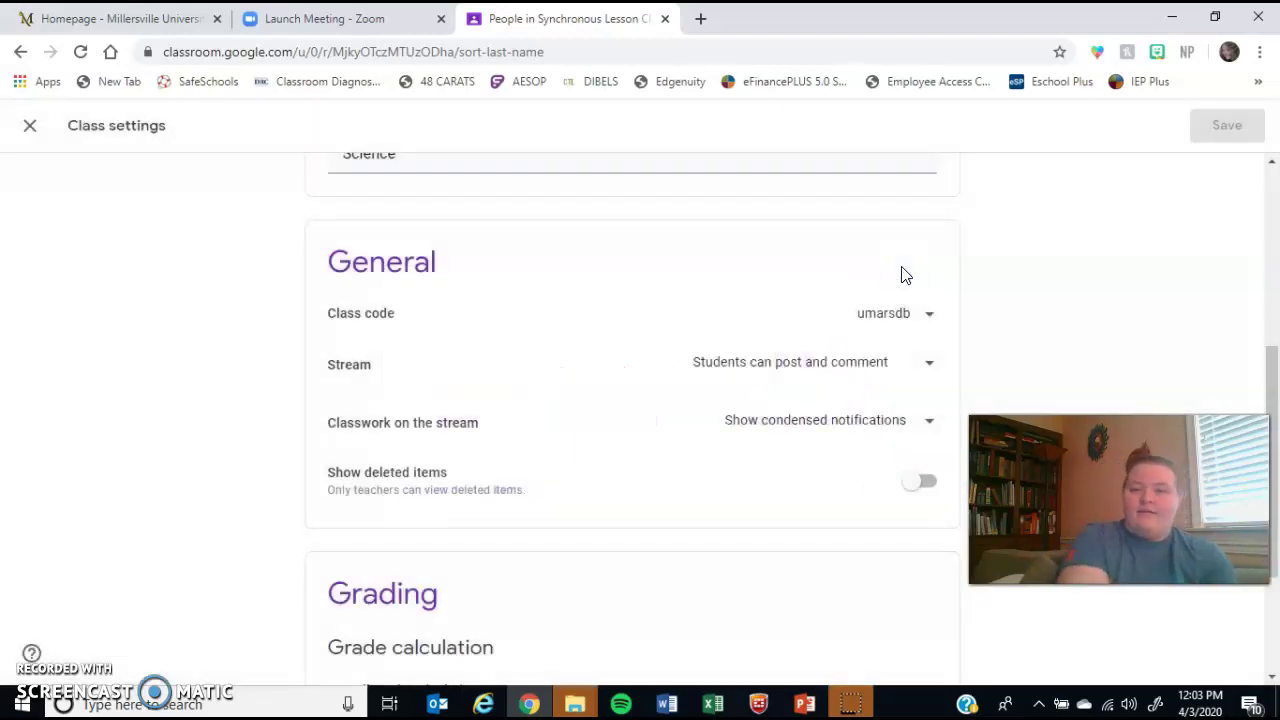
scroll(914, 292, up, 5)
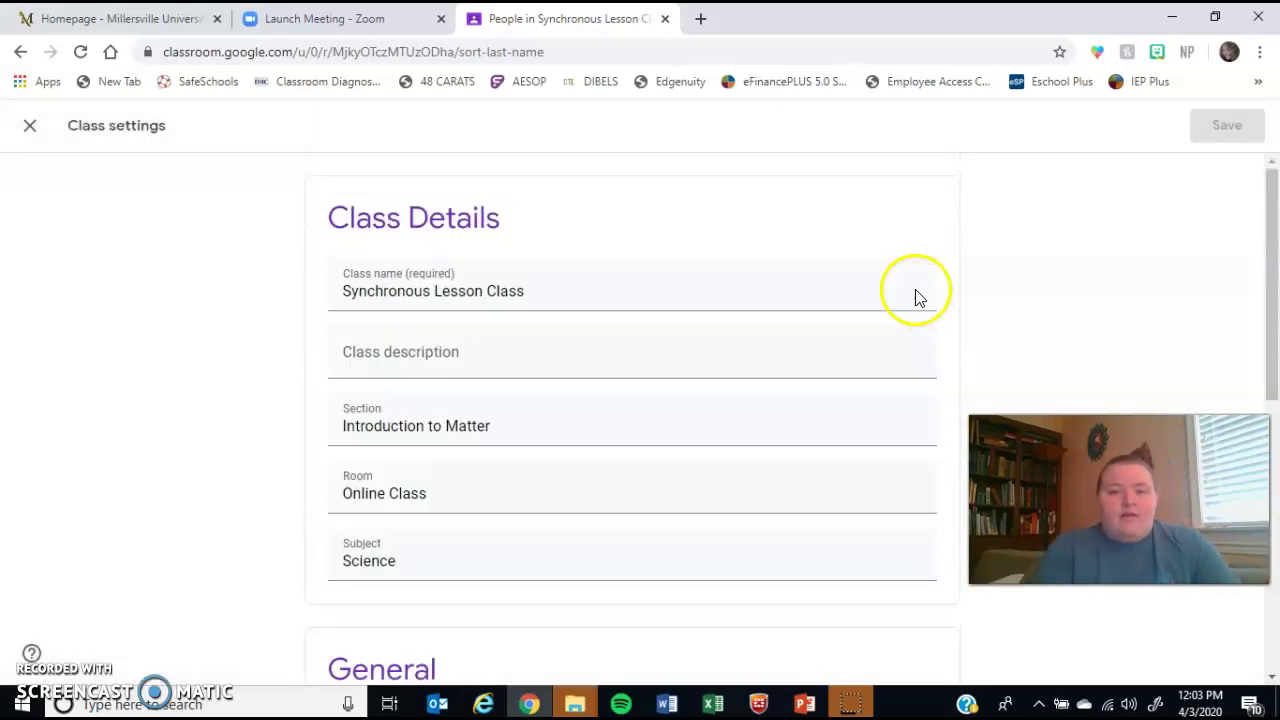